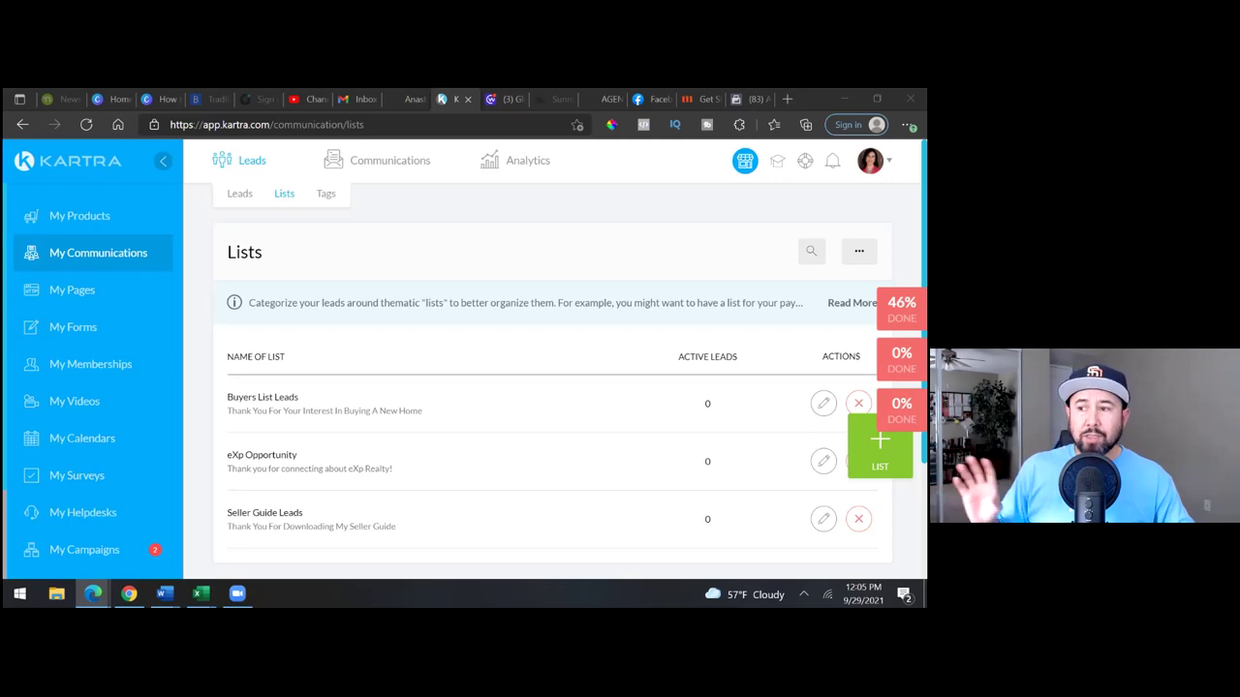
pyautogui.moveTo(390, 163)
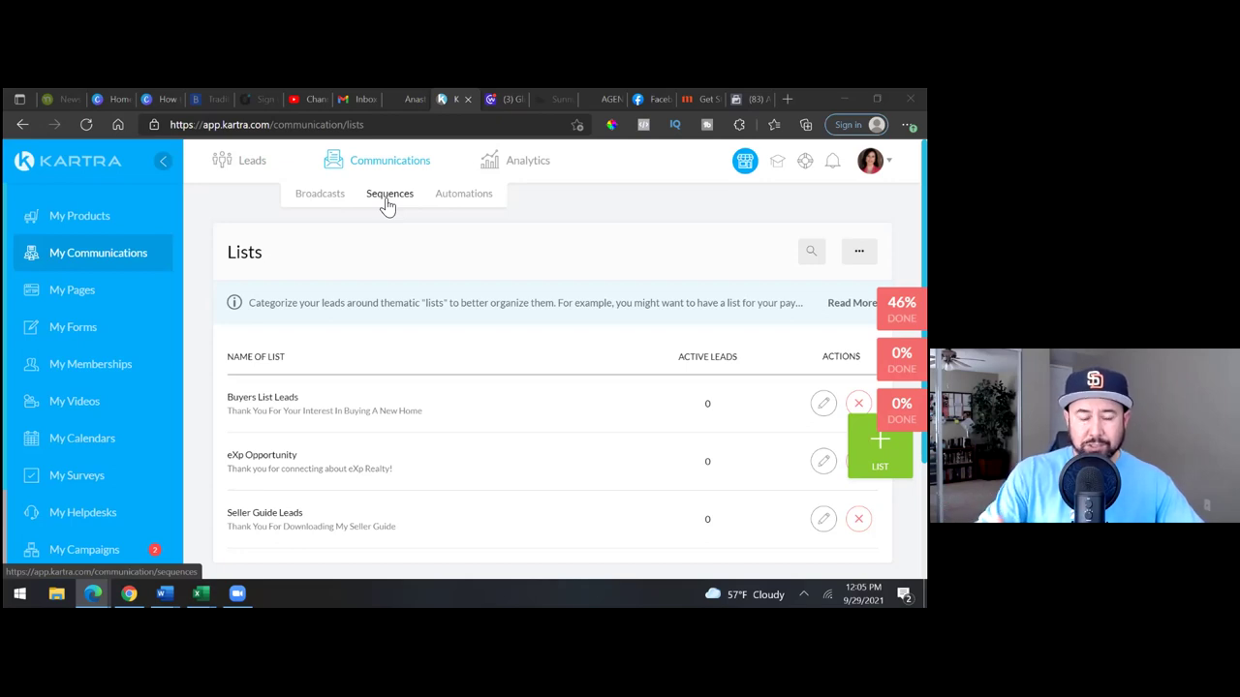
pyautogui.moveTo(243, 188)
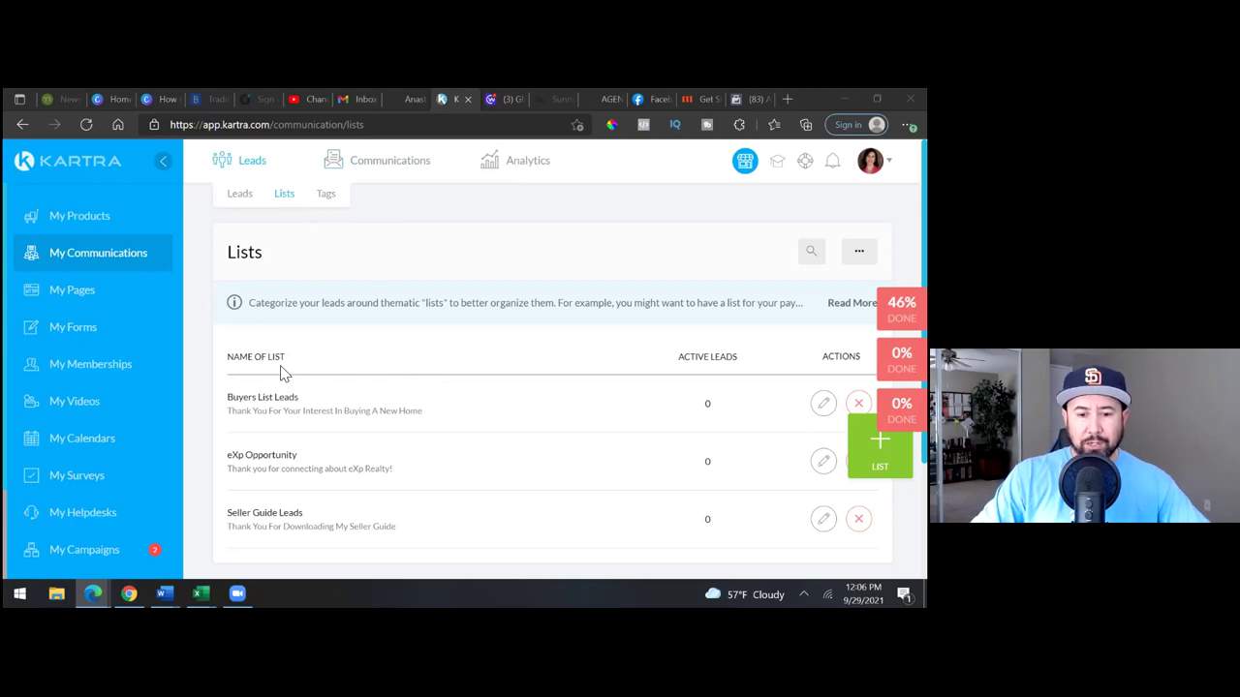
# - Publish the Guide Seller Guide Opt-In page from My Pages and reveal its direct link
pyautogui.click(63, 300)
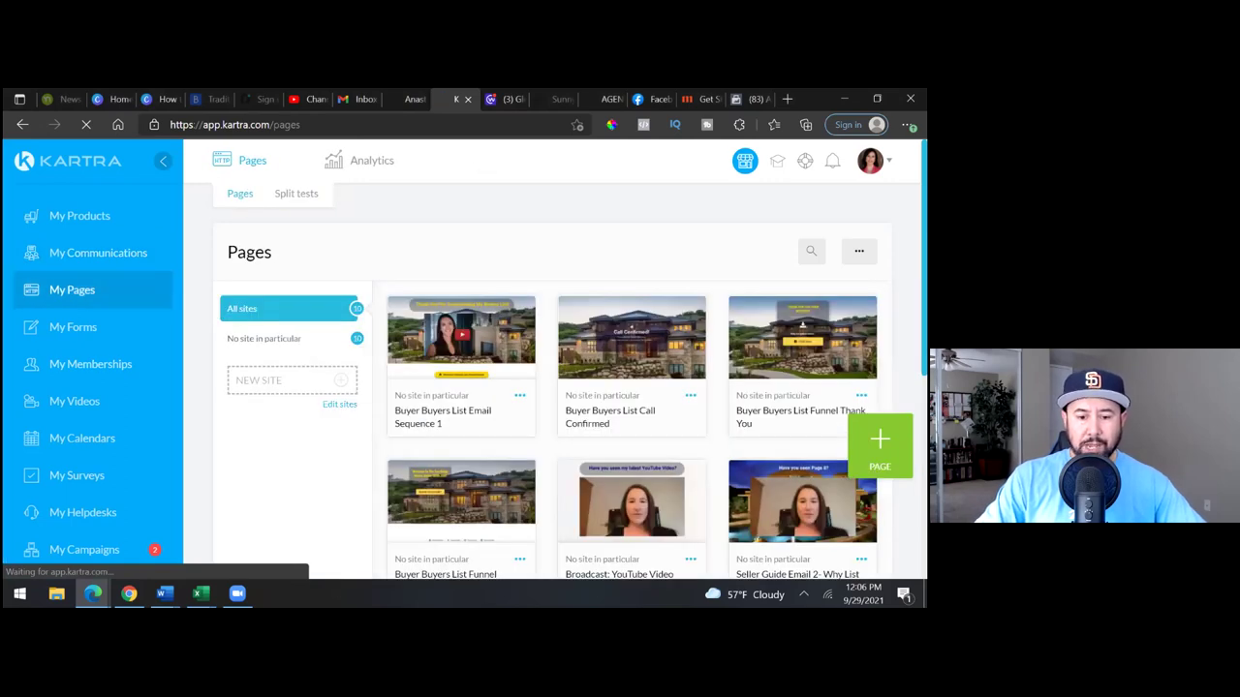
pyautogui.scroll(-4, 630, 482)
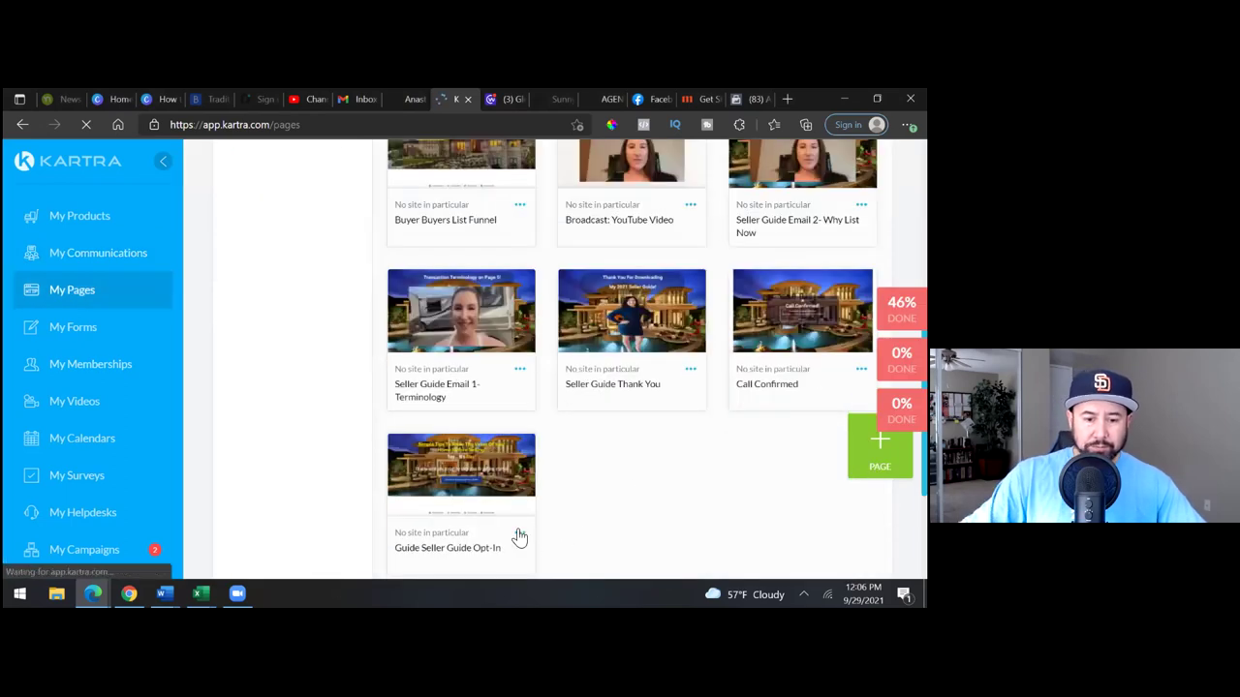
pyautogui.click(520, 534)
pyautogui.click(605, 509)
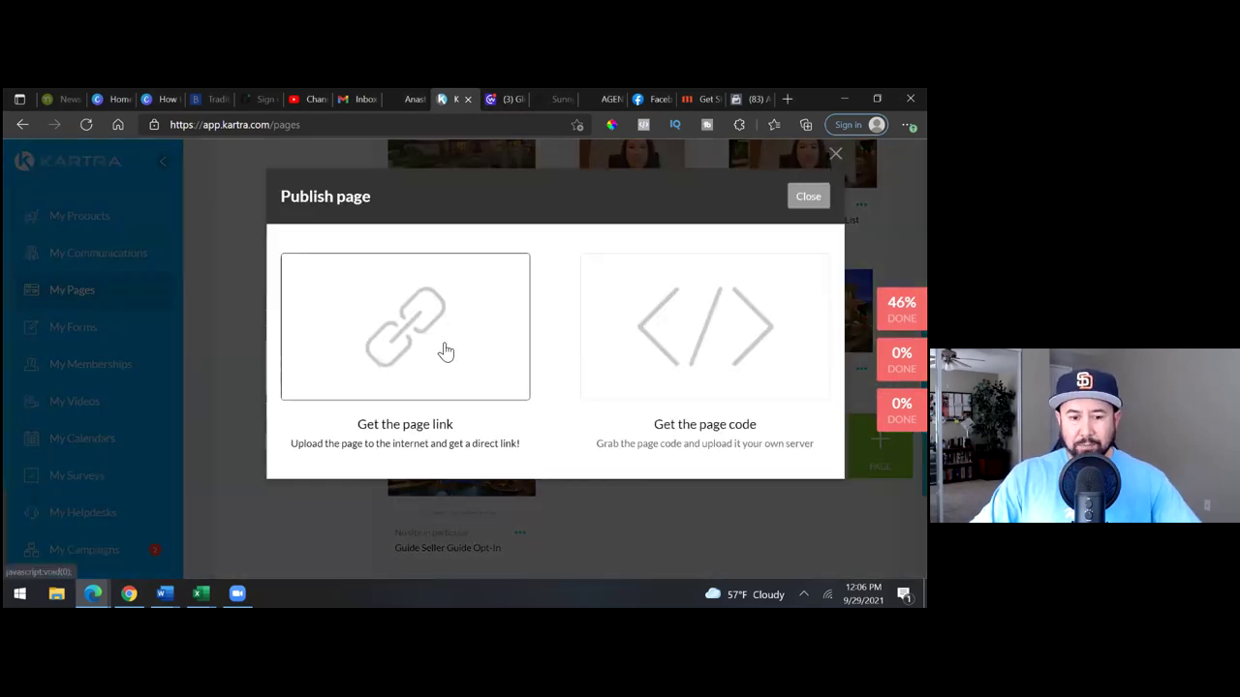
pyautogui.click(443, 352)
# - Copy the published page link and open a blank browser tab
pyautogui.moveTo(491, 528); pyautogui.dragTo(275, 553)
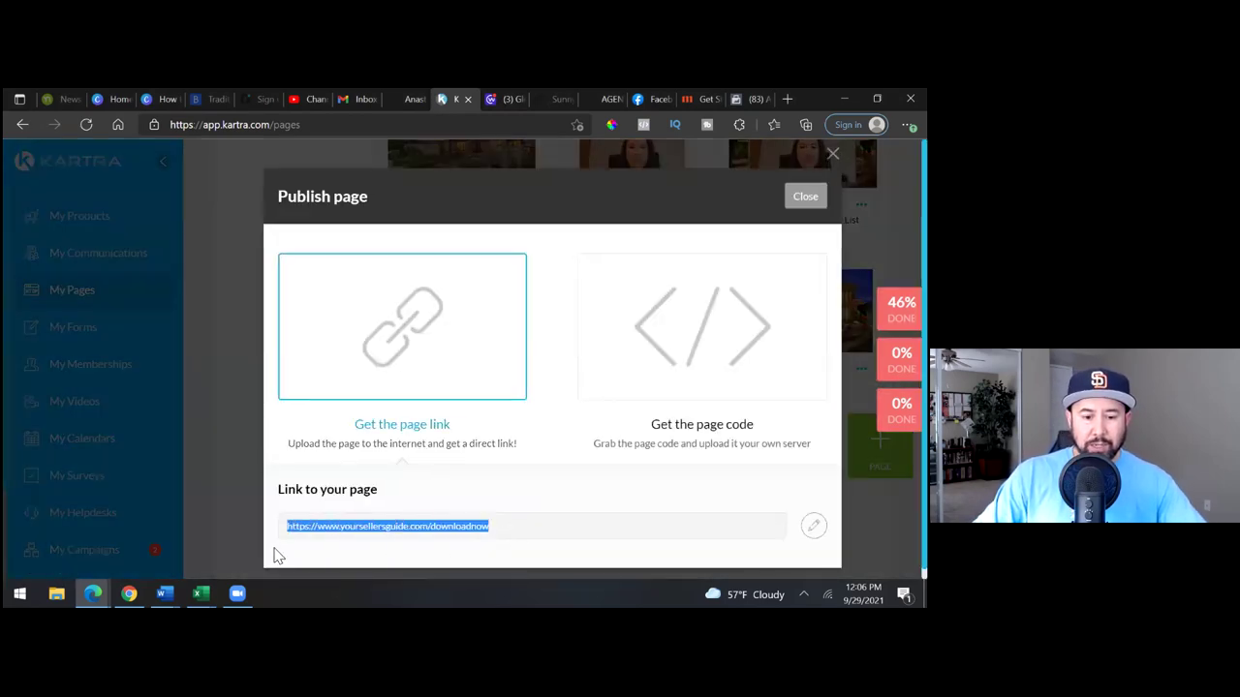
pyautogui.rightClick(334, 540)
pyautogui.click(395, 269)
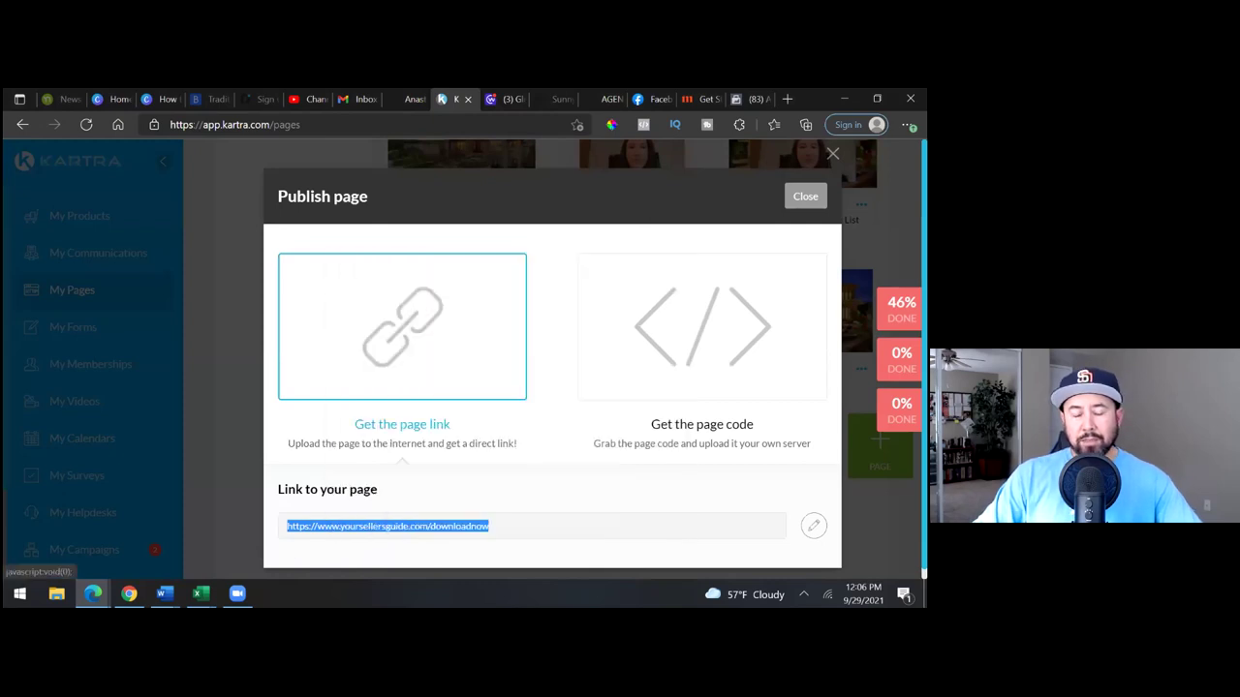
pyautogui.click(787, 99)
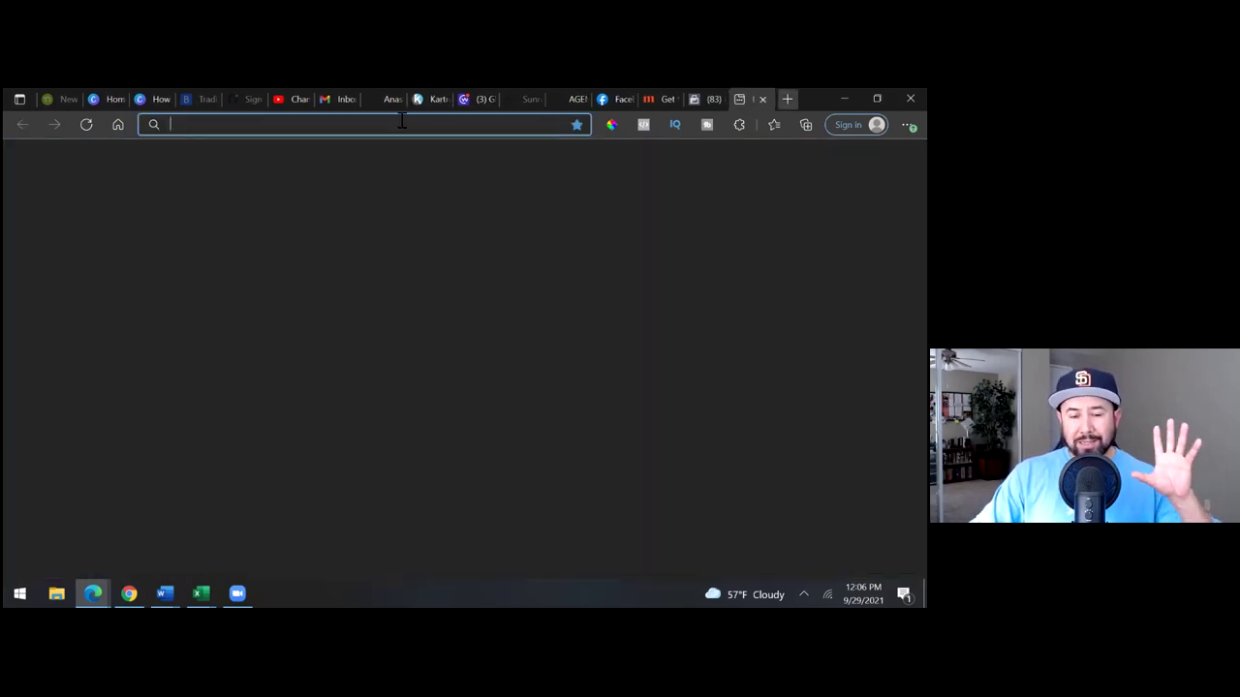
# - Load the published opt-in page from the copied link and open its Free Seller Guide signup form
pyautogui.hotkey('ctrl', 'v')
pyautogui.press('Return')
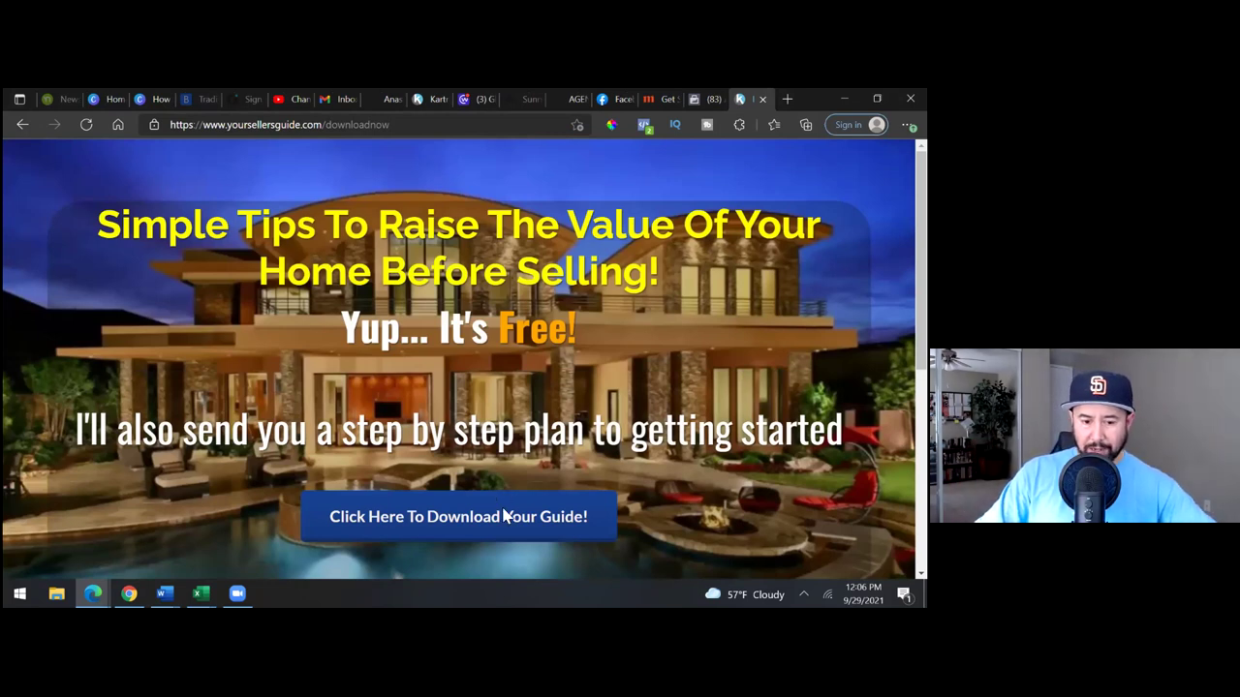
pyautogui.click(504, 517)
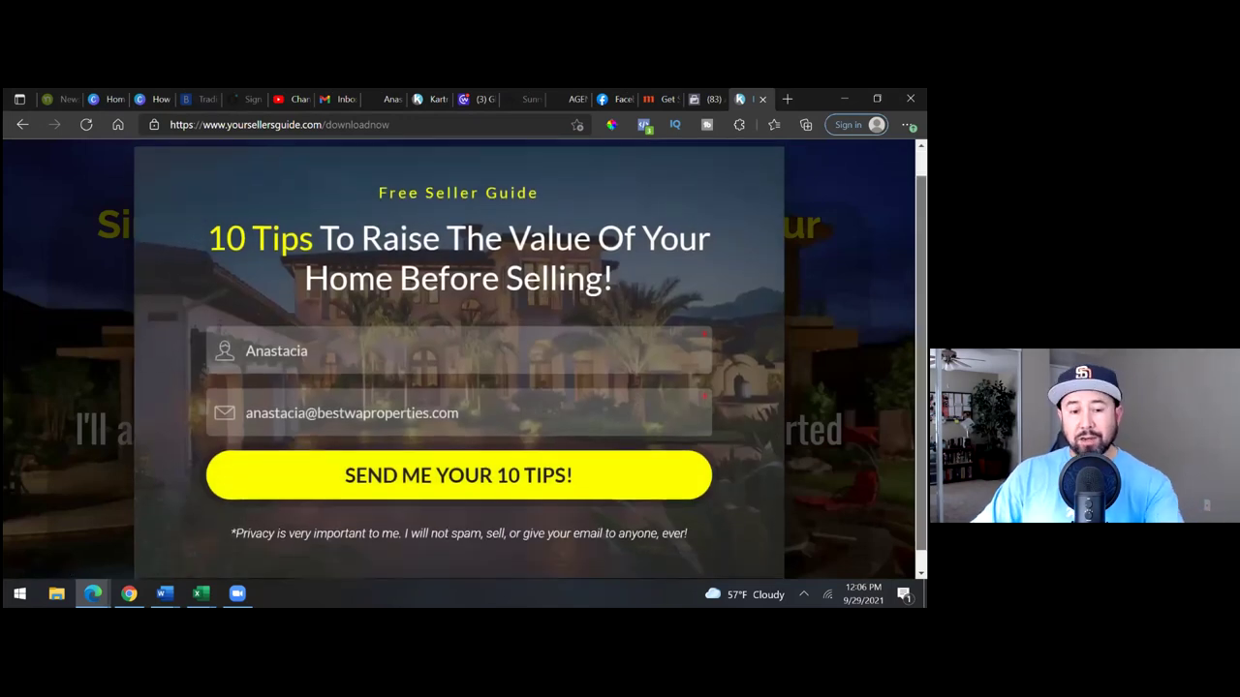
pyautogui.scroll(-1, 458, 358)
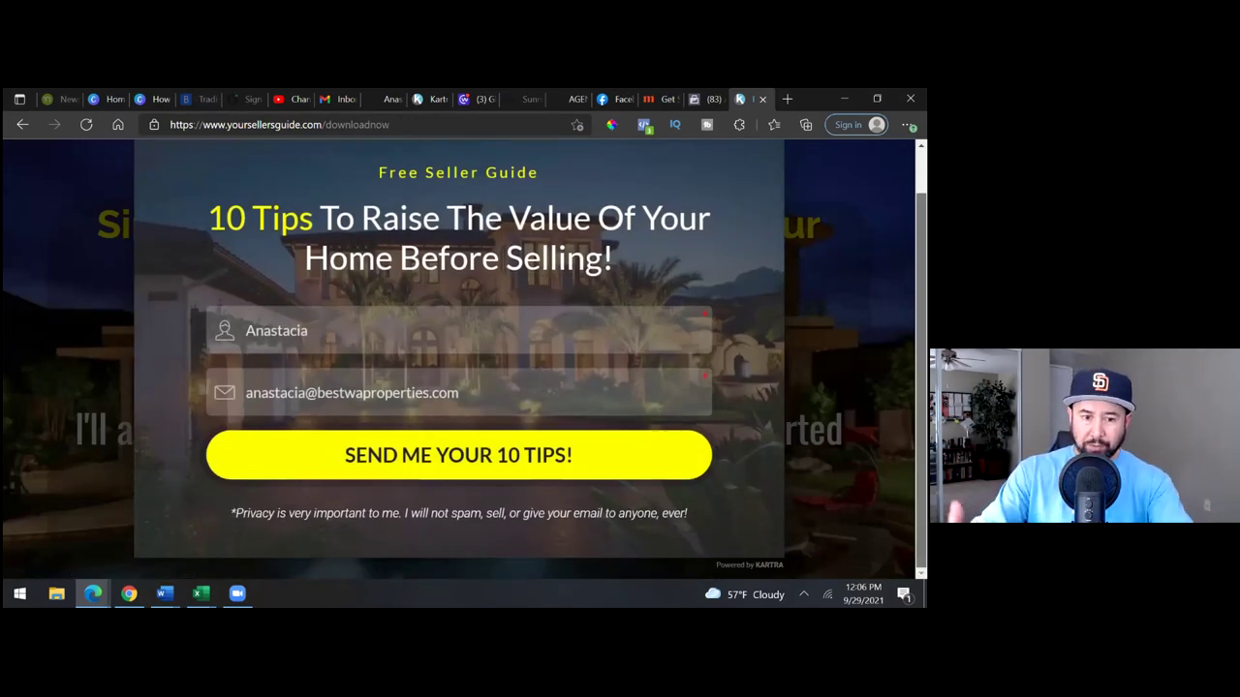
pyautogui.scroll(2, 459, 358)
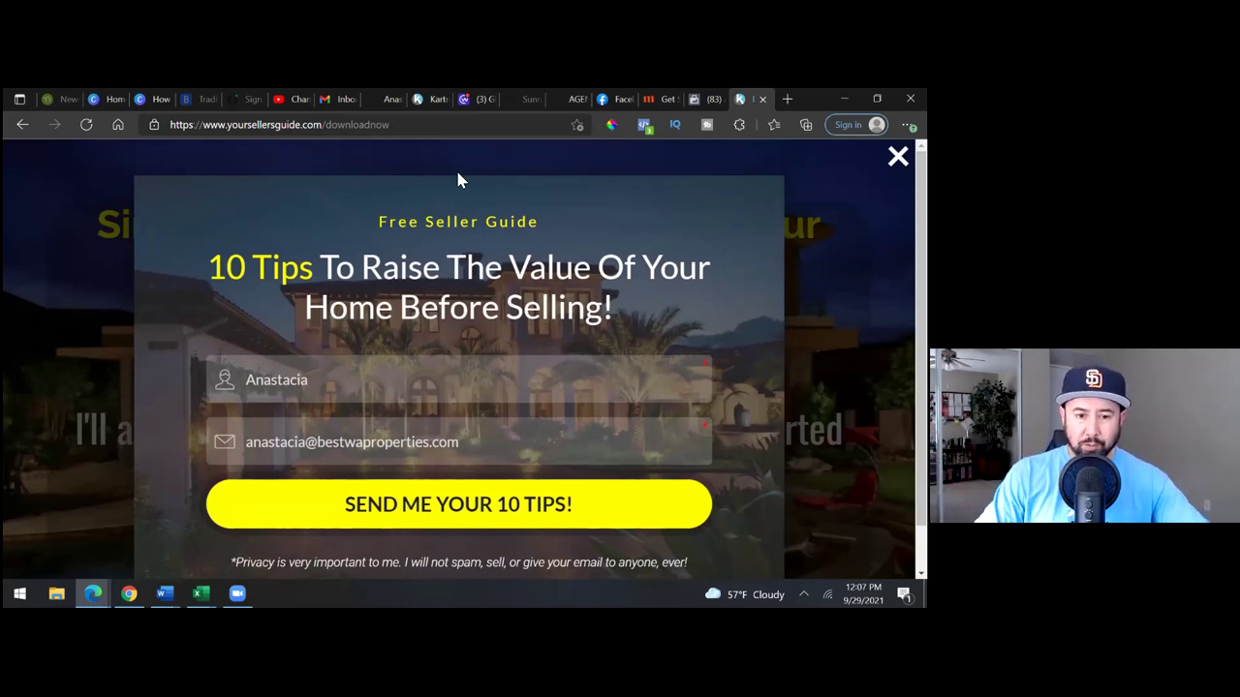
pyautogui.click(435, 107)
# - Close the Publish dialog and open the Guide Seller Guide Funnel form in the form editor
pyautogui.click(214, 260)
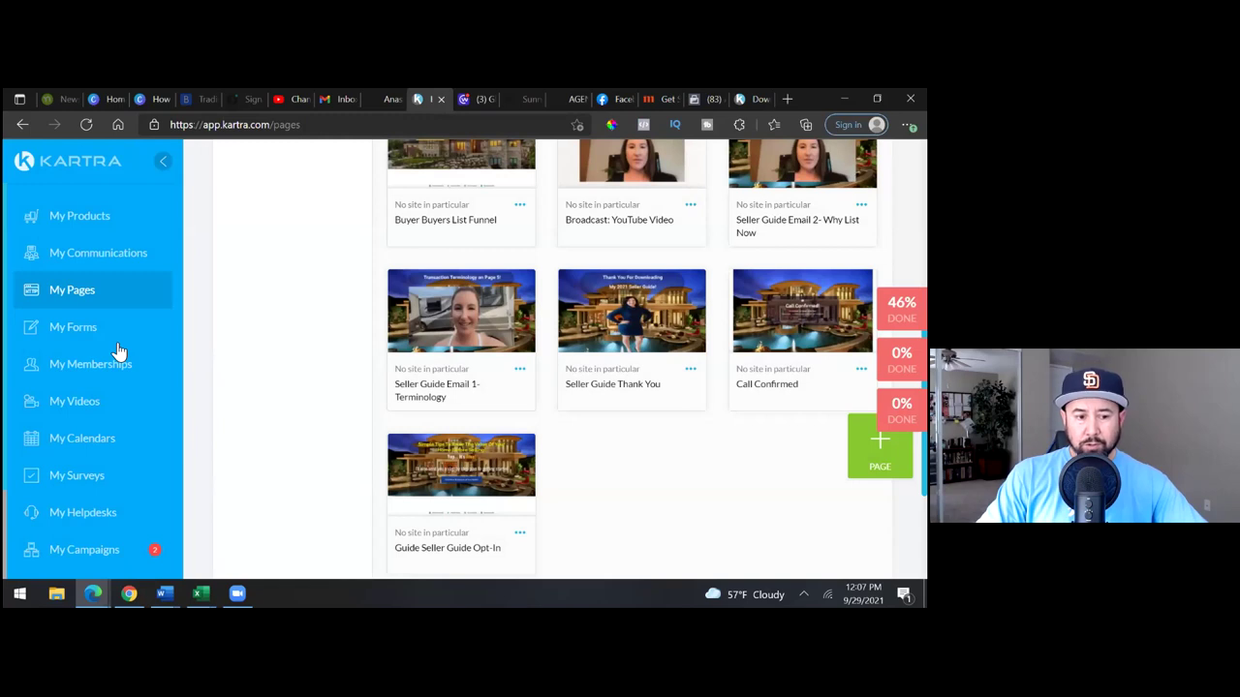
pyautogui.click(117, 329)
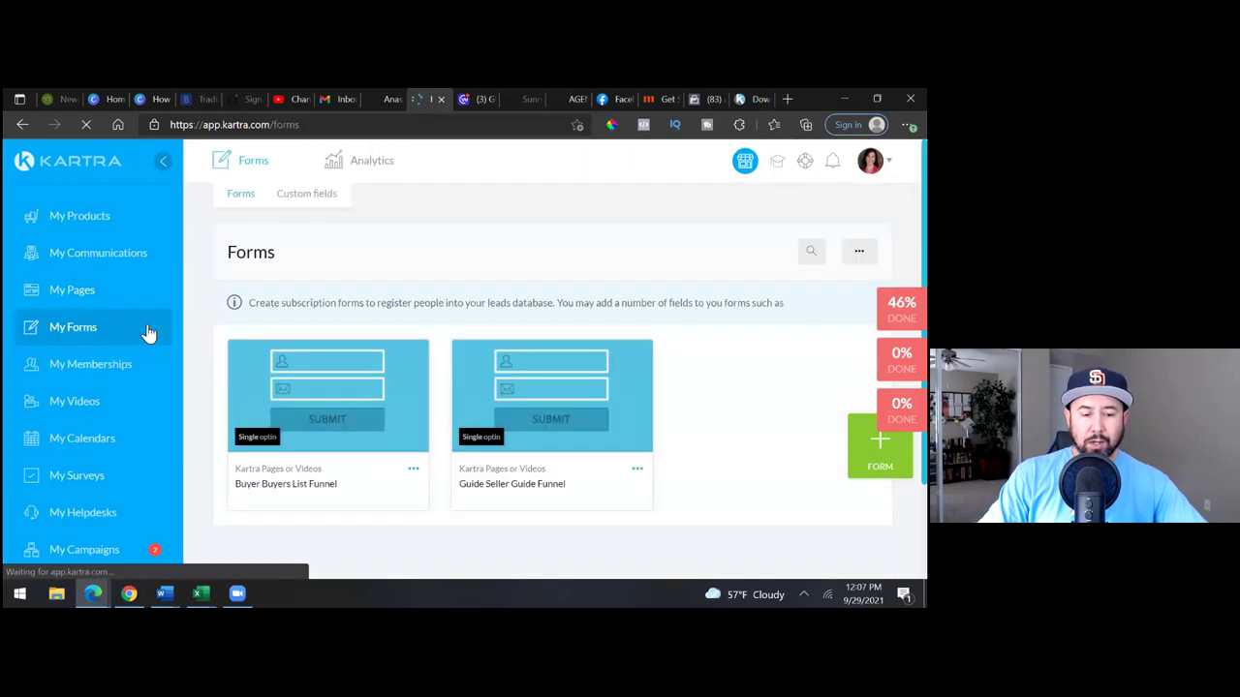
pyautogui.scroll(-1, 635, 417)
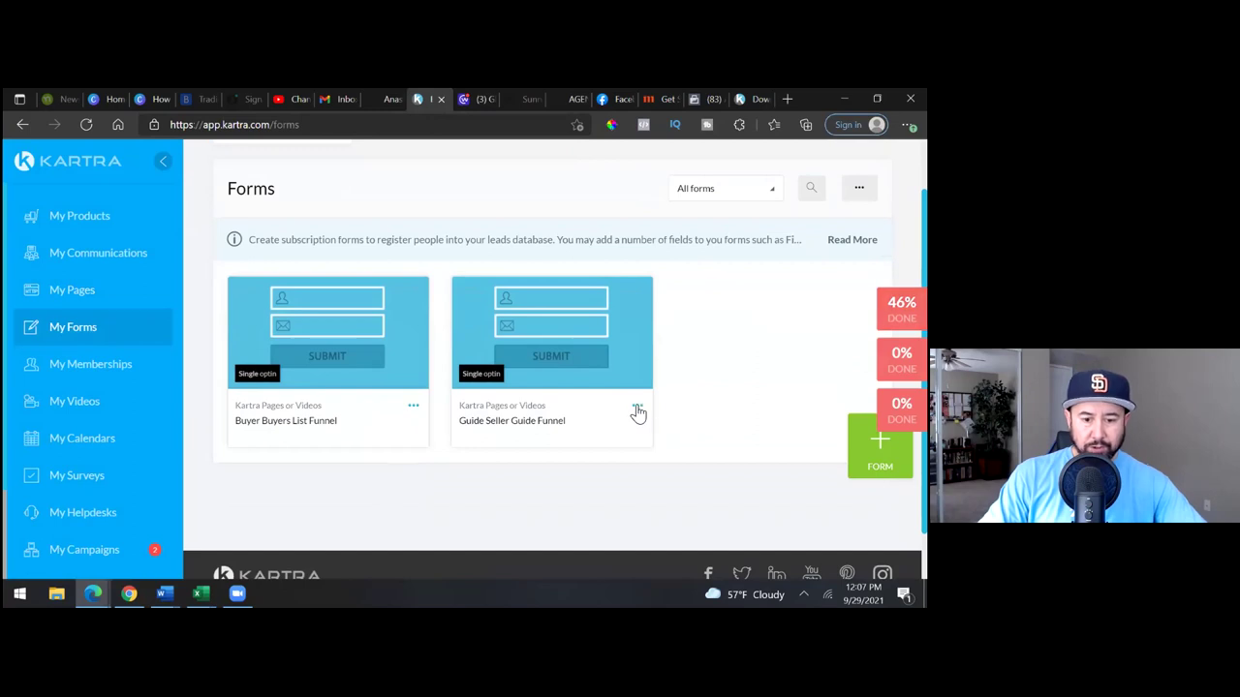
pyautogui.click(637, 410)
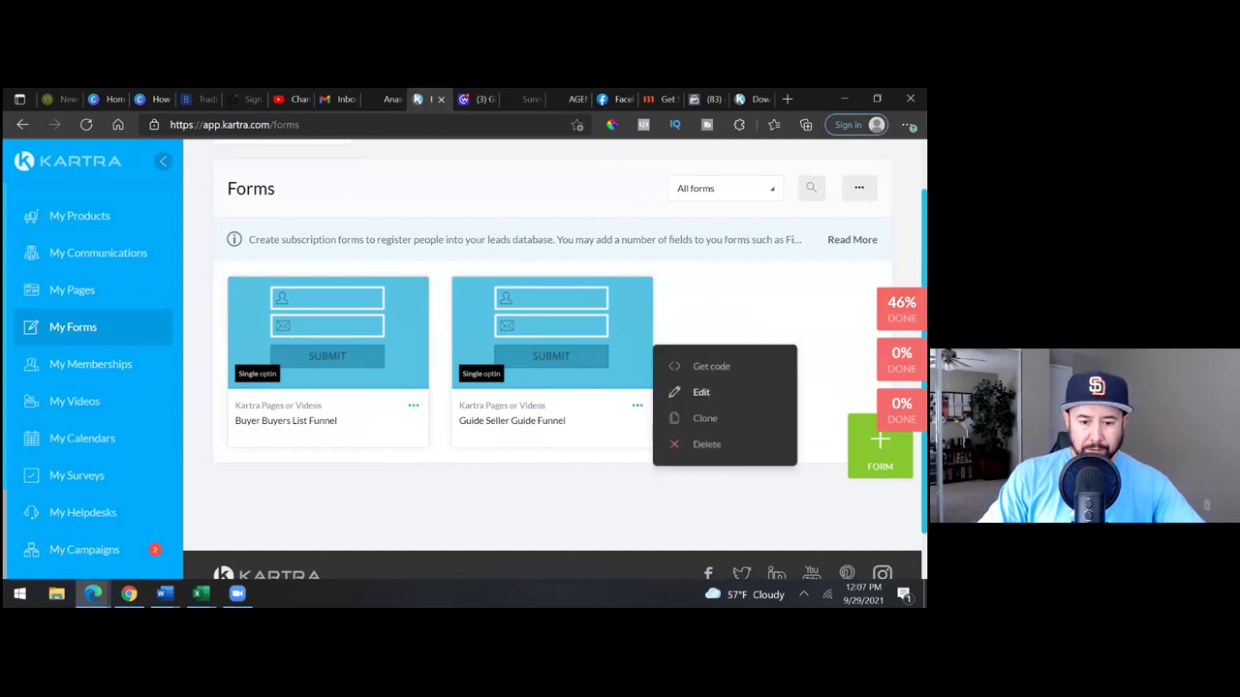
pyautogui.click(698, 392)
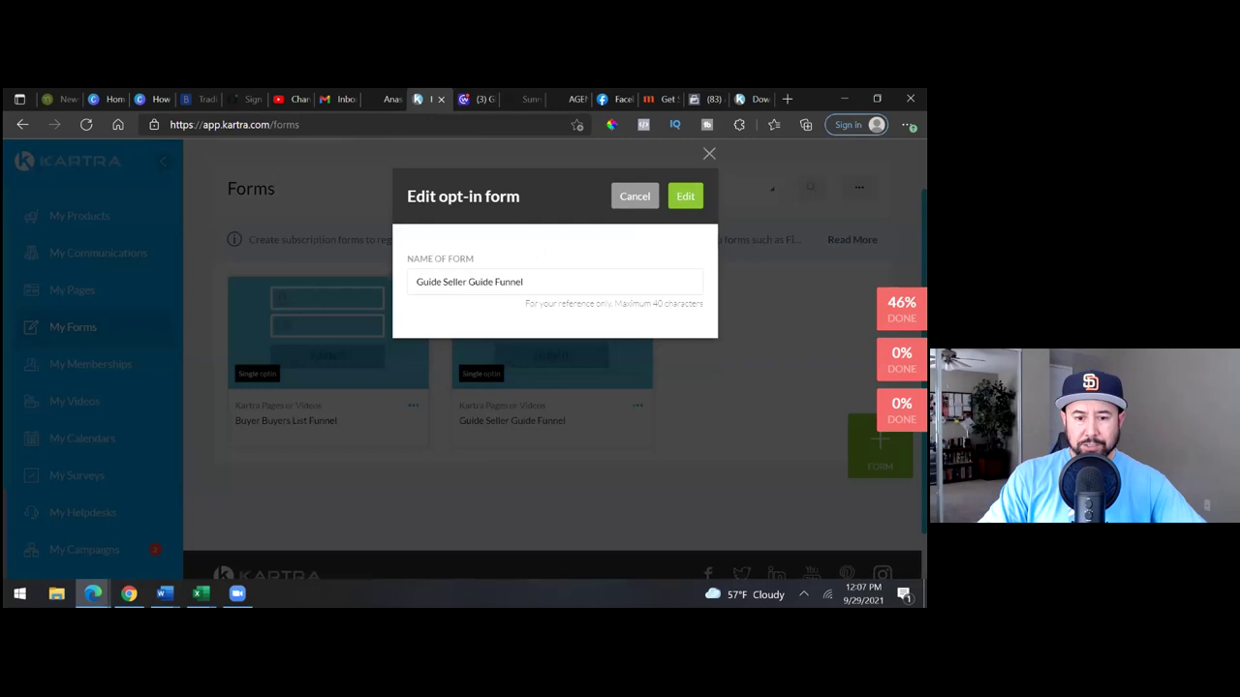
pyautogui.click(685, 196)
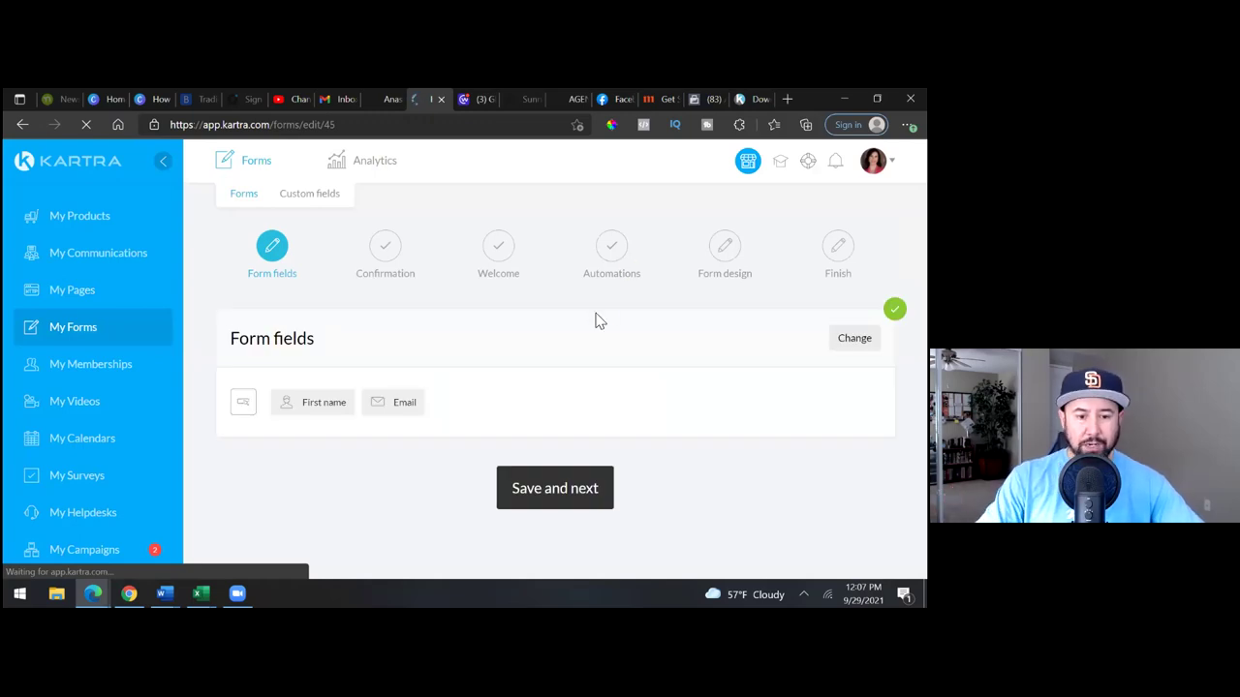
# - Save the First name and Email form fields and advance to the Confirmation step
pyautogui.click(573, 506)
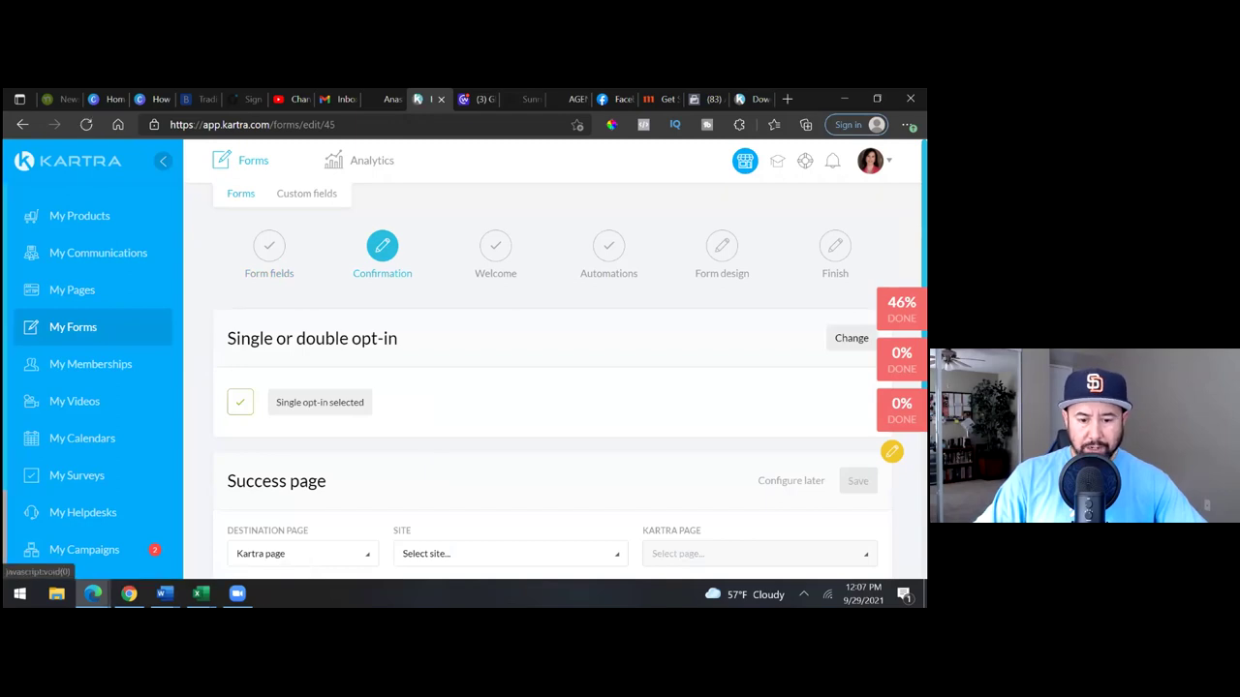
pyautogui.scroll(-1, 552, 387)
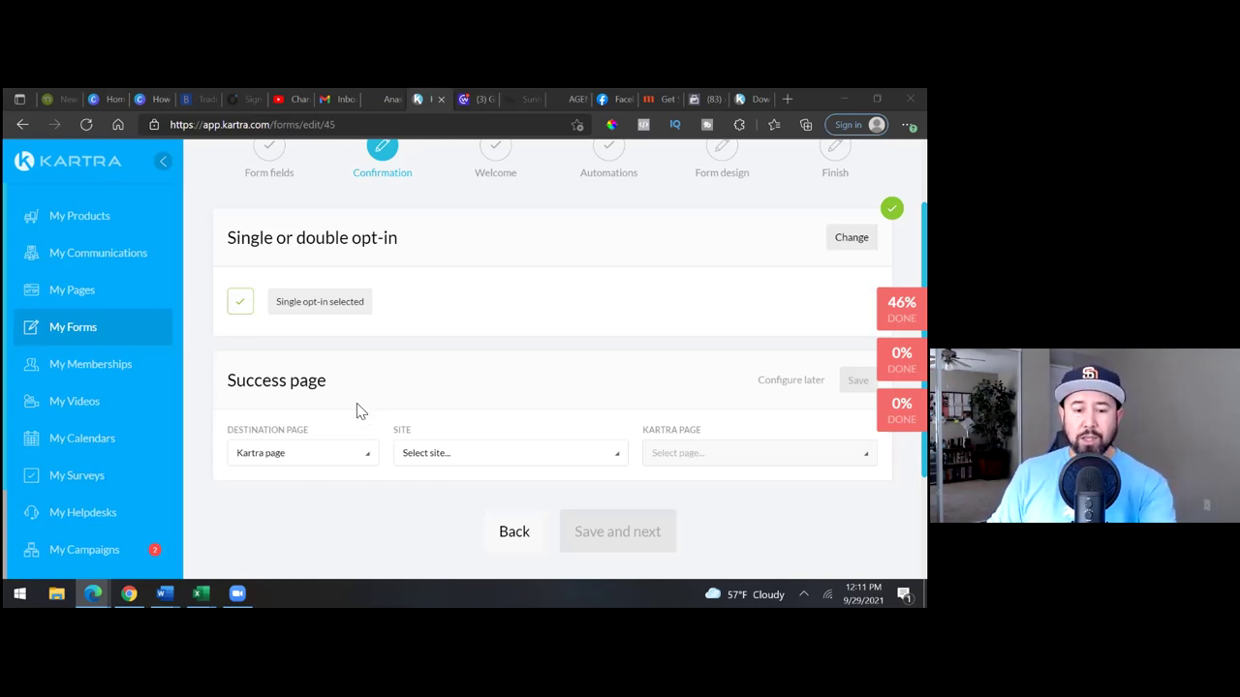
# - Set the success page to Seller Guide Thank You under No site in particular, and save
pyautogui.click(600, 465)
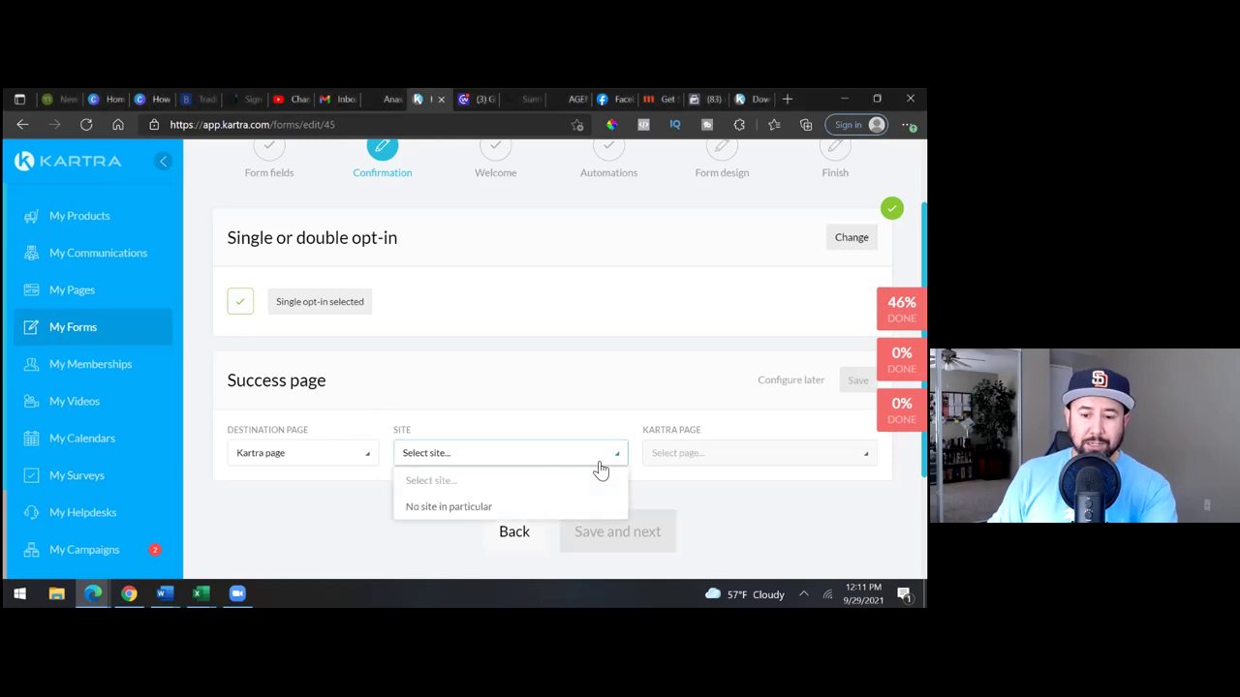
pyautogui.click(524, 509)
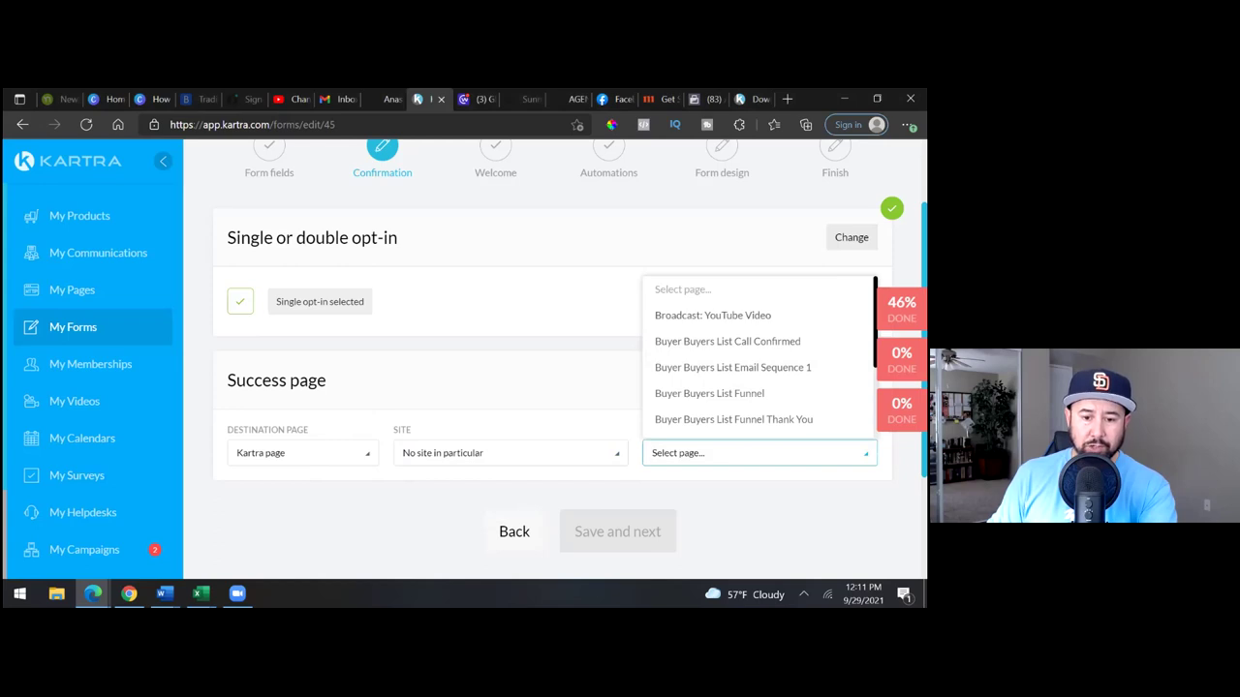
pyautogui.scroll(-3, 765, 358)
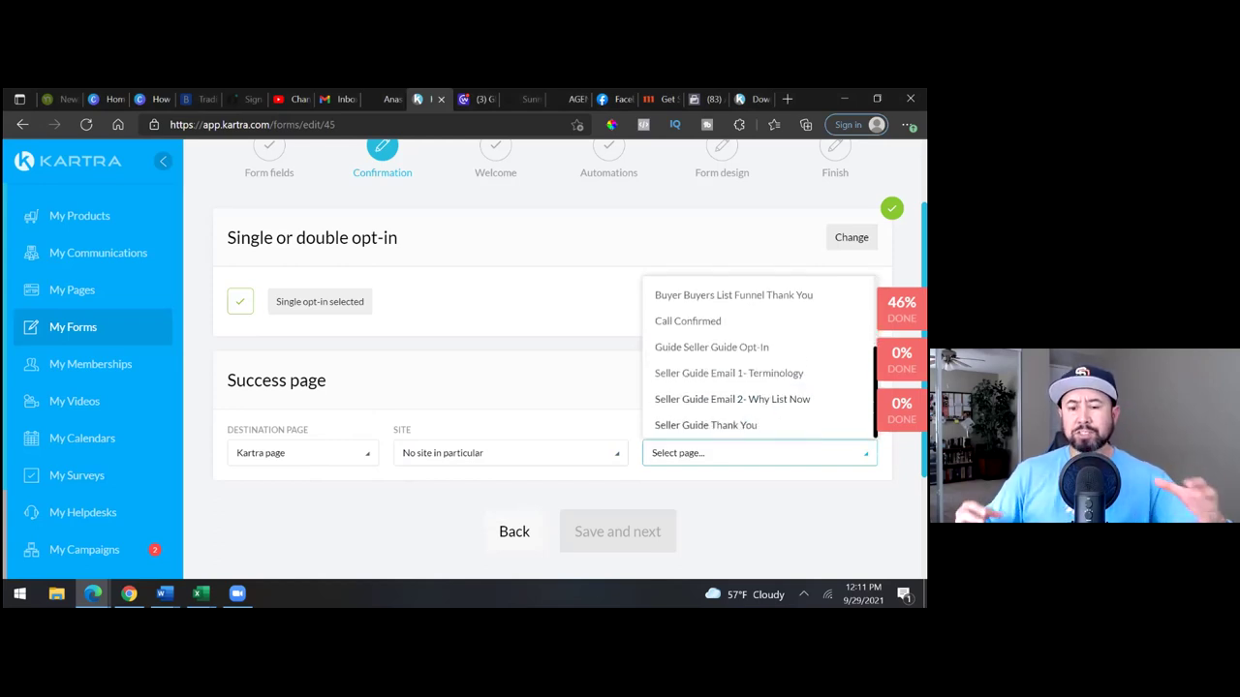
pyautogui.click(705, 424)
pyautogui.click(857, 380)
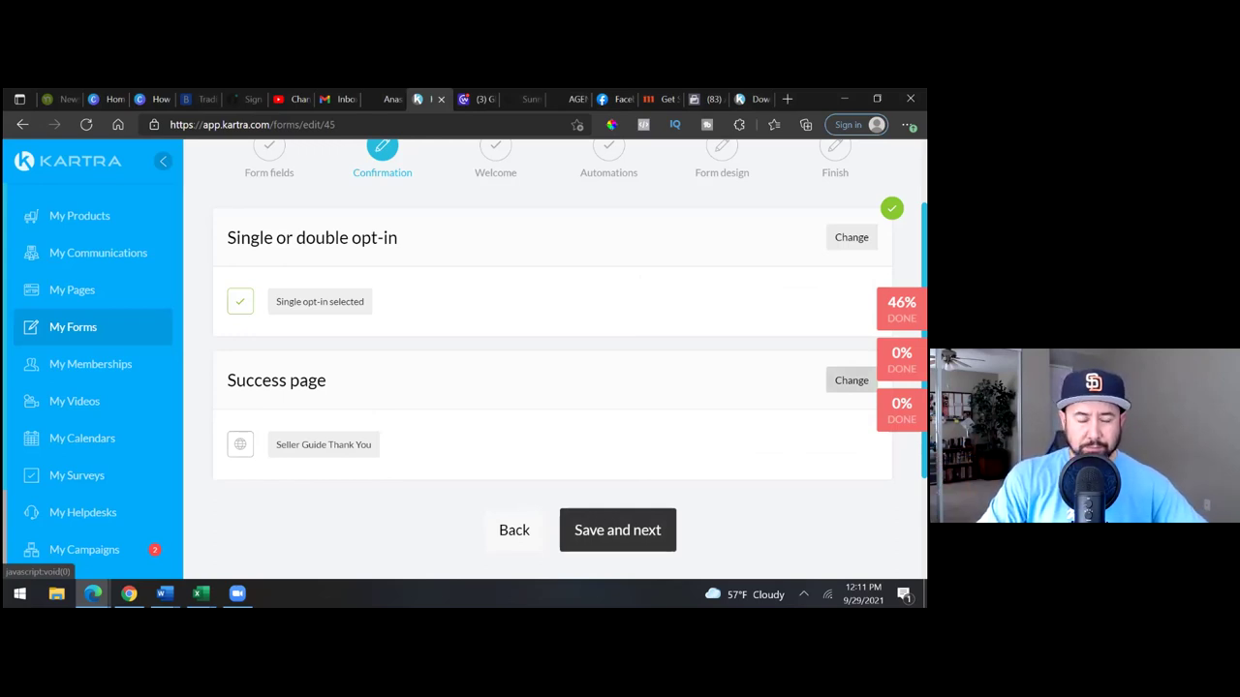
# - Save the confirmation and welcome steps to reach the form's Automations step
pyautogui.click(615, 515)
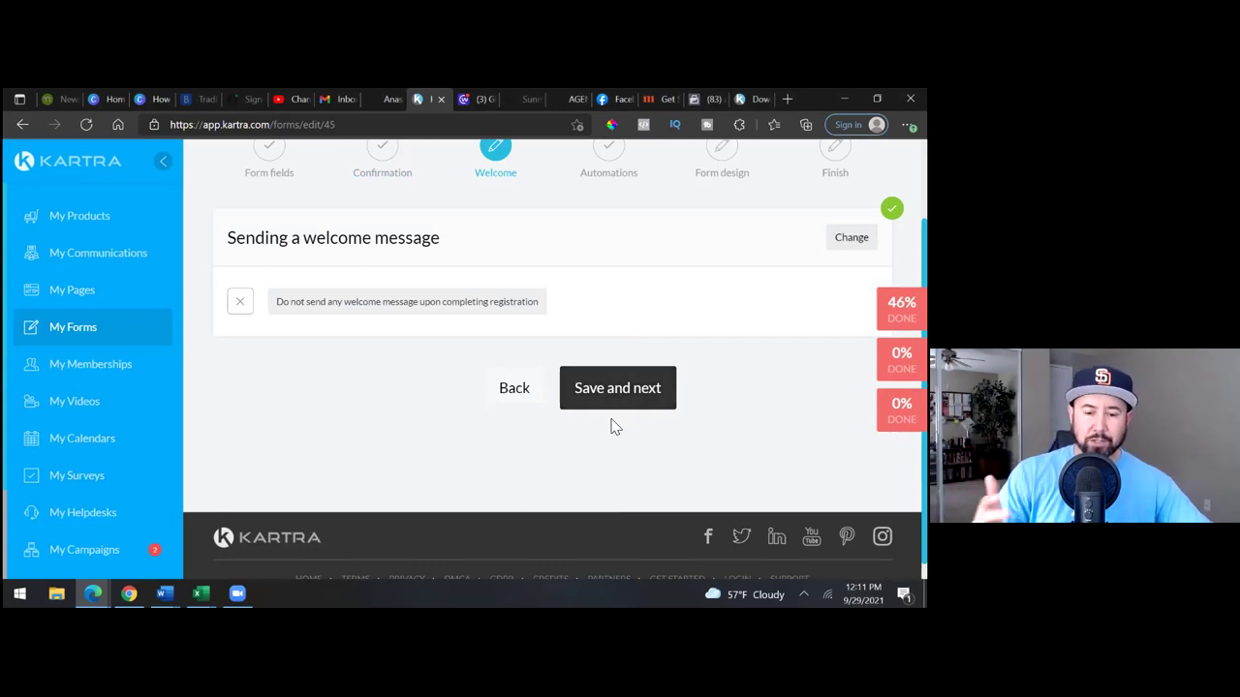
pyautogui.click(614, 397)
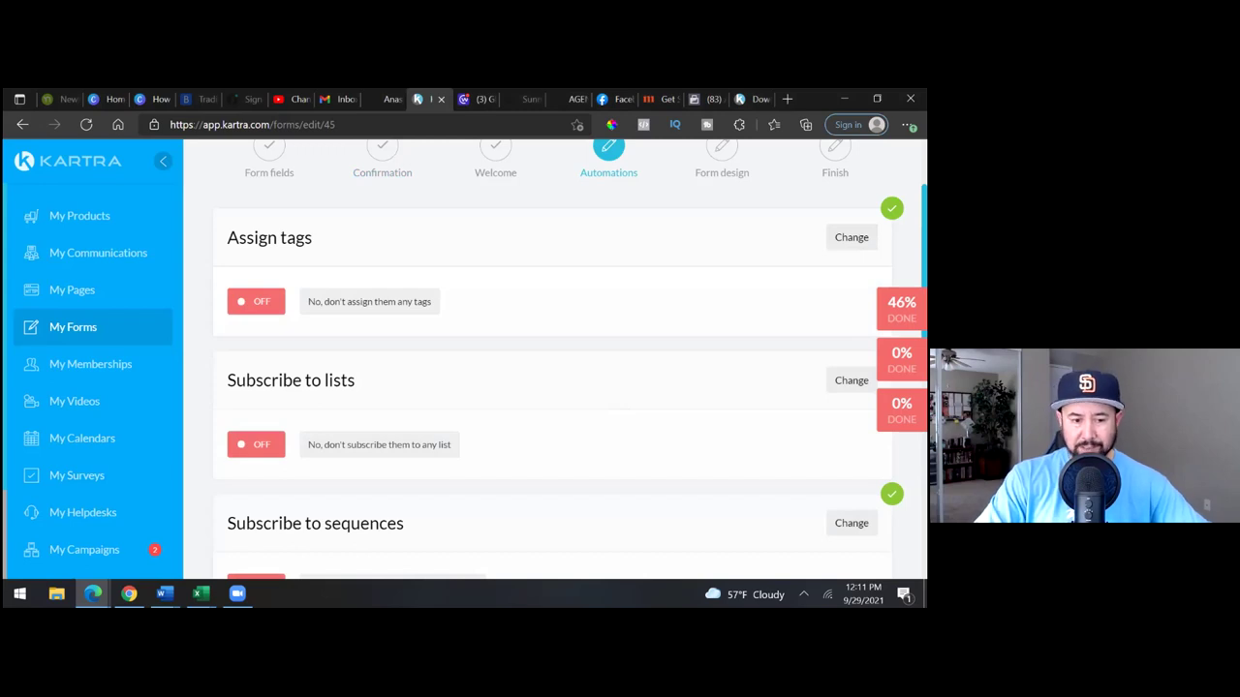
pyautogui.scroll(-2, 553, 358)
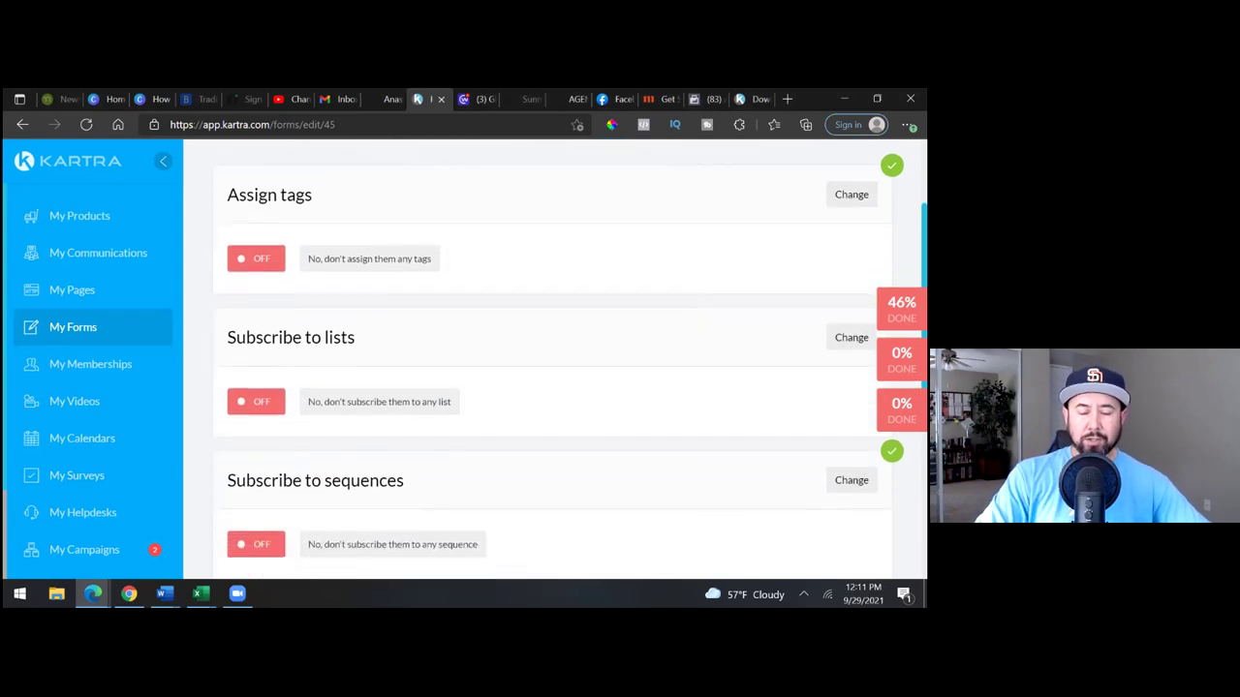
pyautogui.scroll(1, 552, 358)
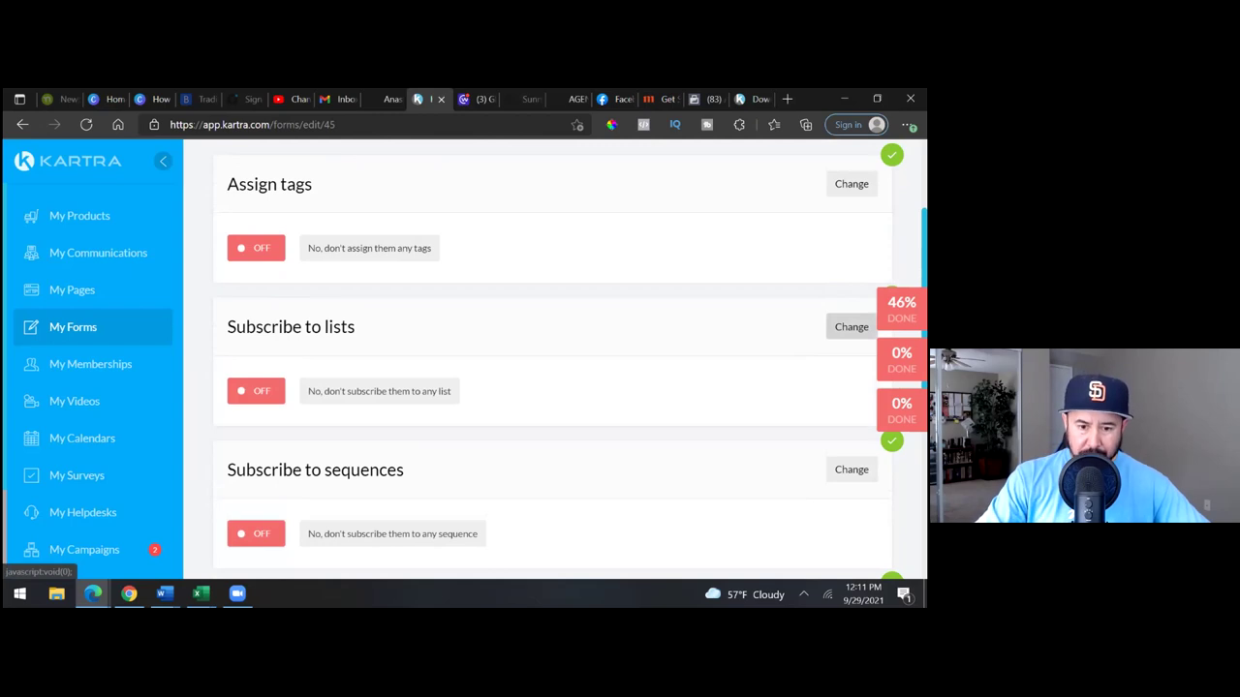
# - Subscribe form sign-ups to the Seller Guide Leads list and save the setting
pyautogui.click(851, 326)
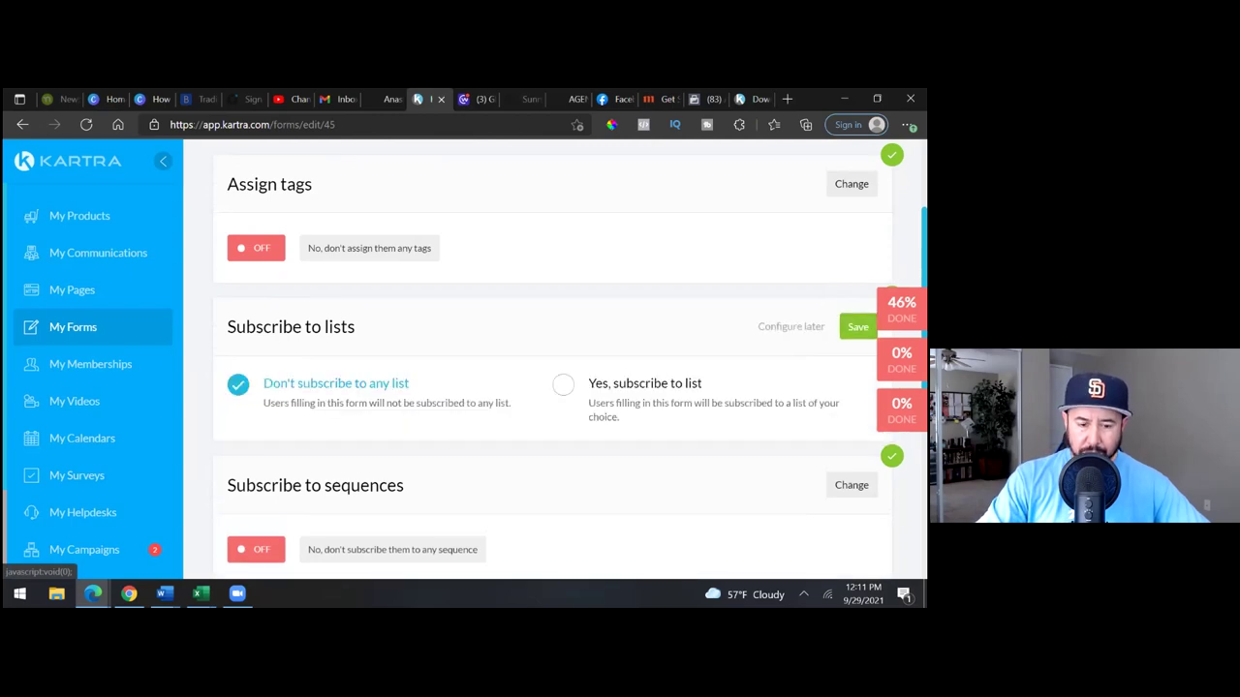
pyautogui.click(564, 387)
pyautogui.click(568, 491)
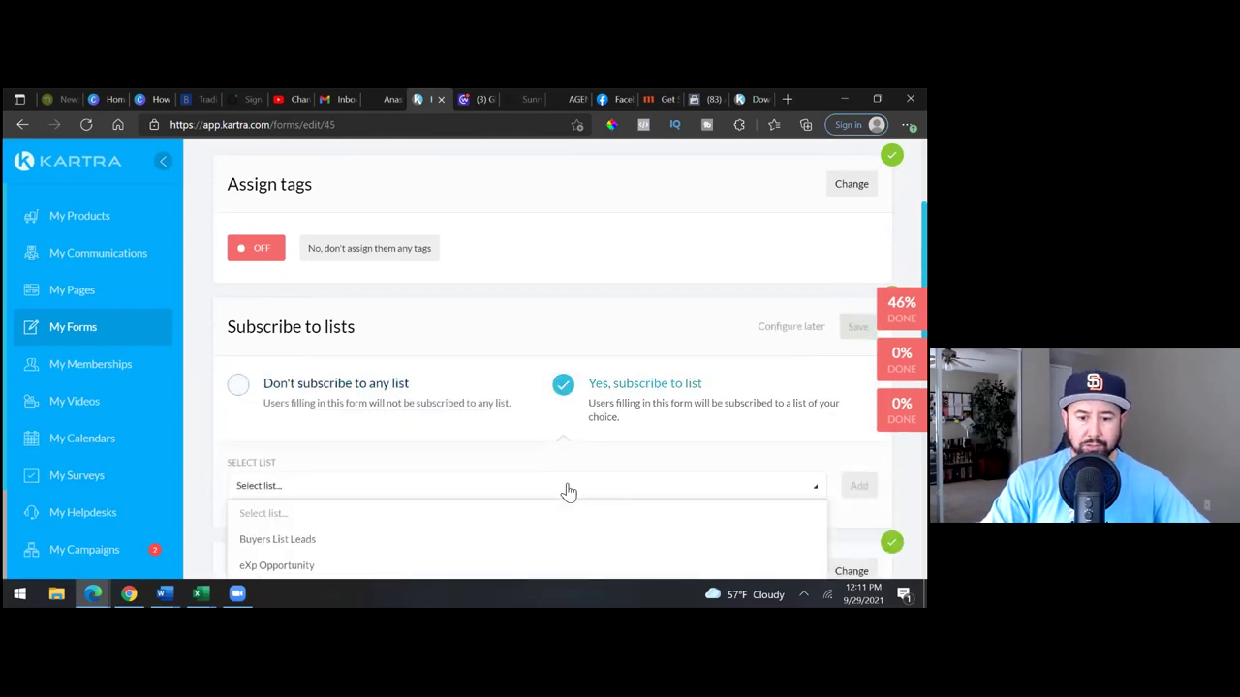
pyautogui.scroll(-1, 401, 518)
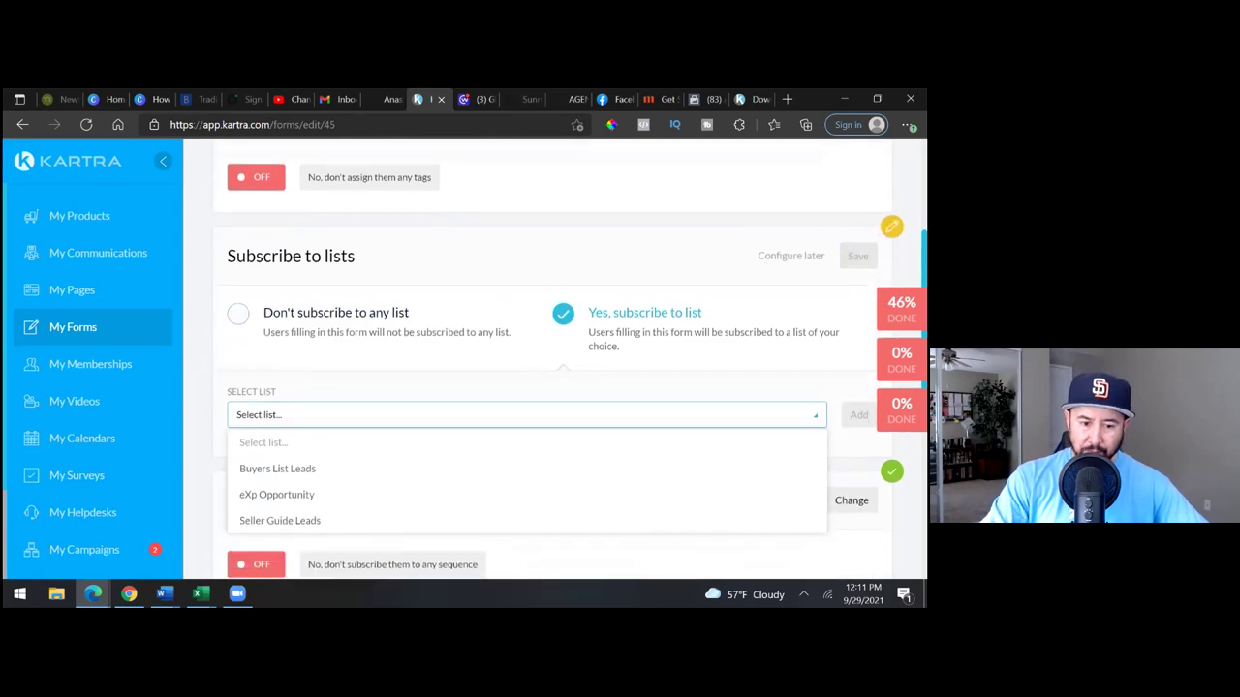
pyautogui.click(302, 505)
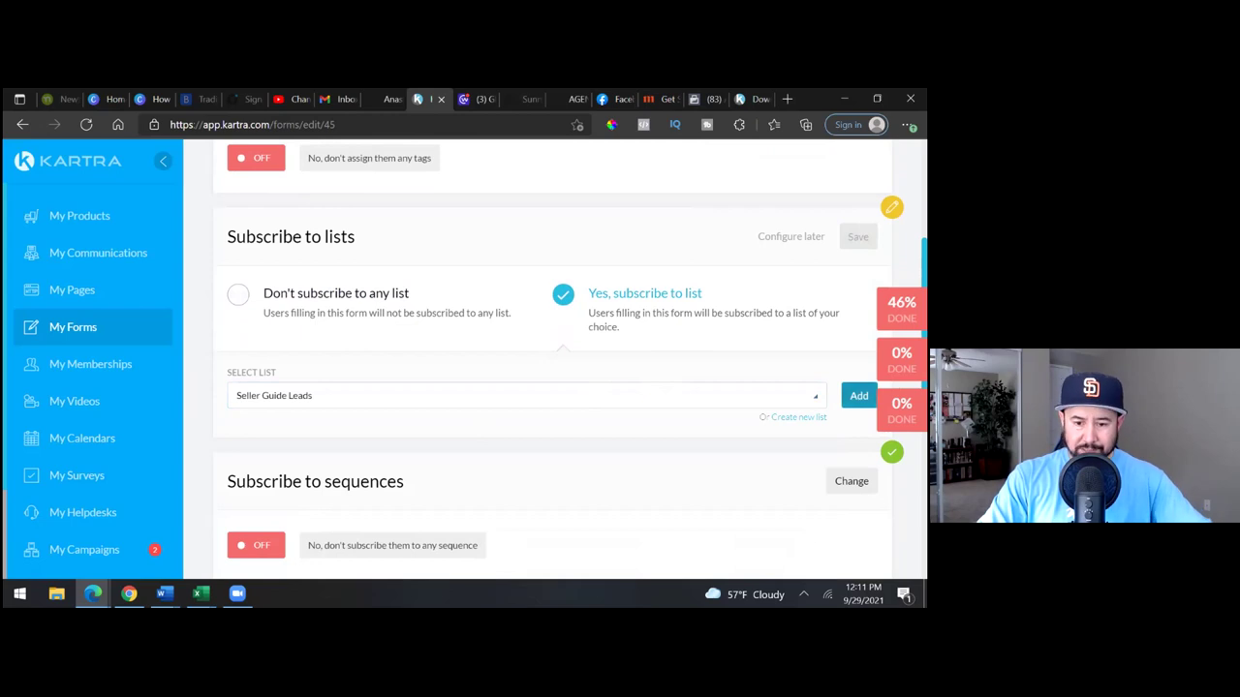
pyautogui.click(858, 395)
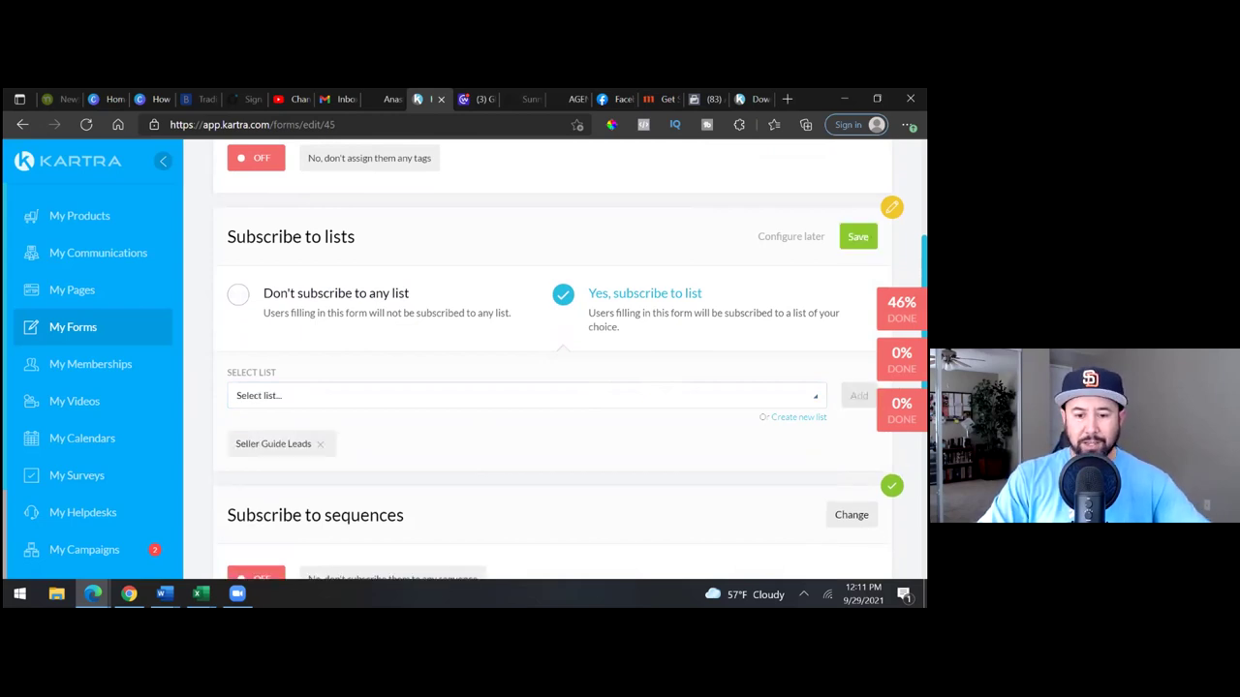
pyautogui.click(858, 237)
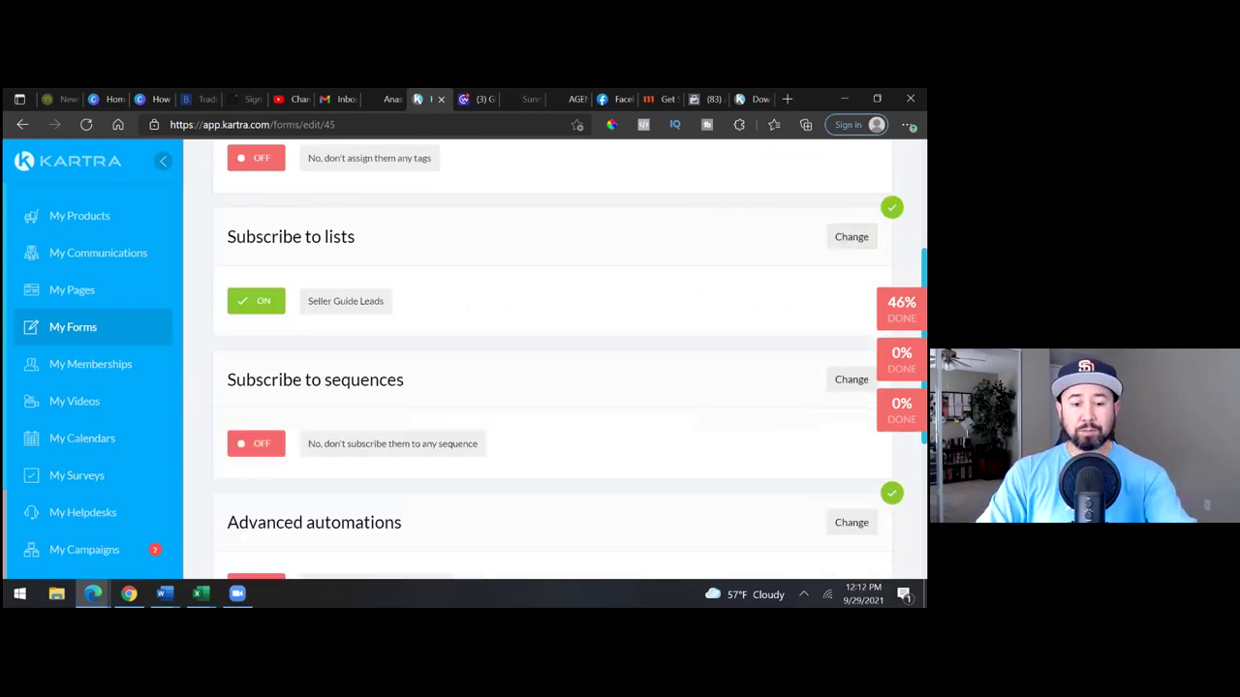
# - Save the Automations and Form design steps to reach the Finish confirmation
pyautogui.scroll(-1, 570, 359)
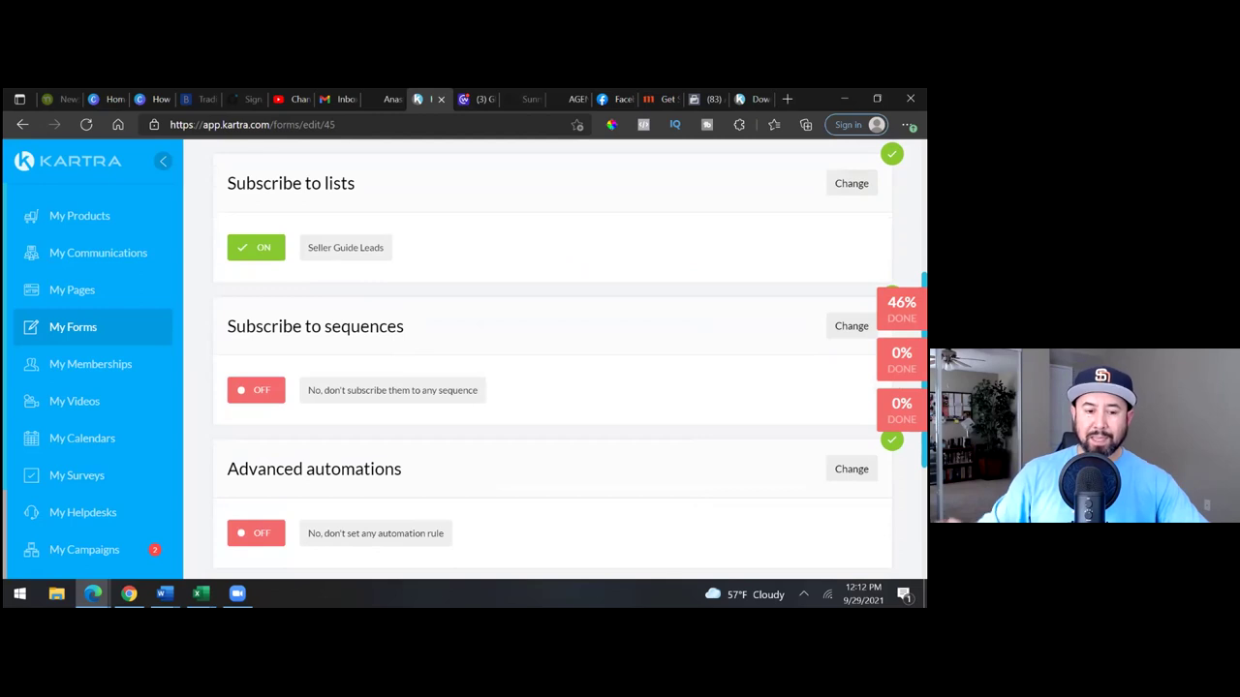
pyautogui.scroll(-3, 571, 360)
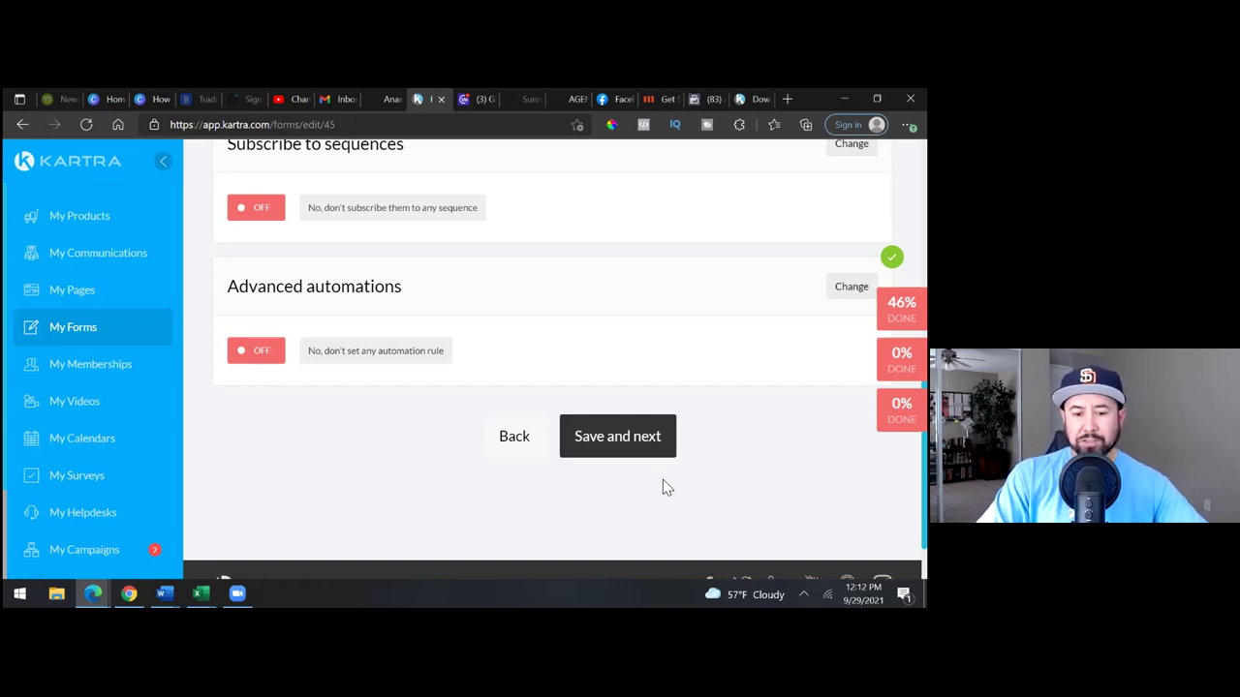
pyautogui.click(636, 450)
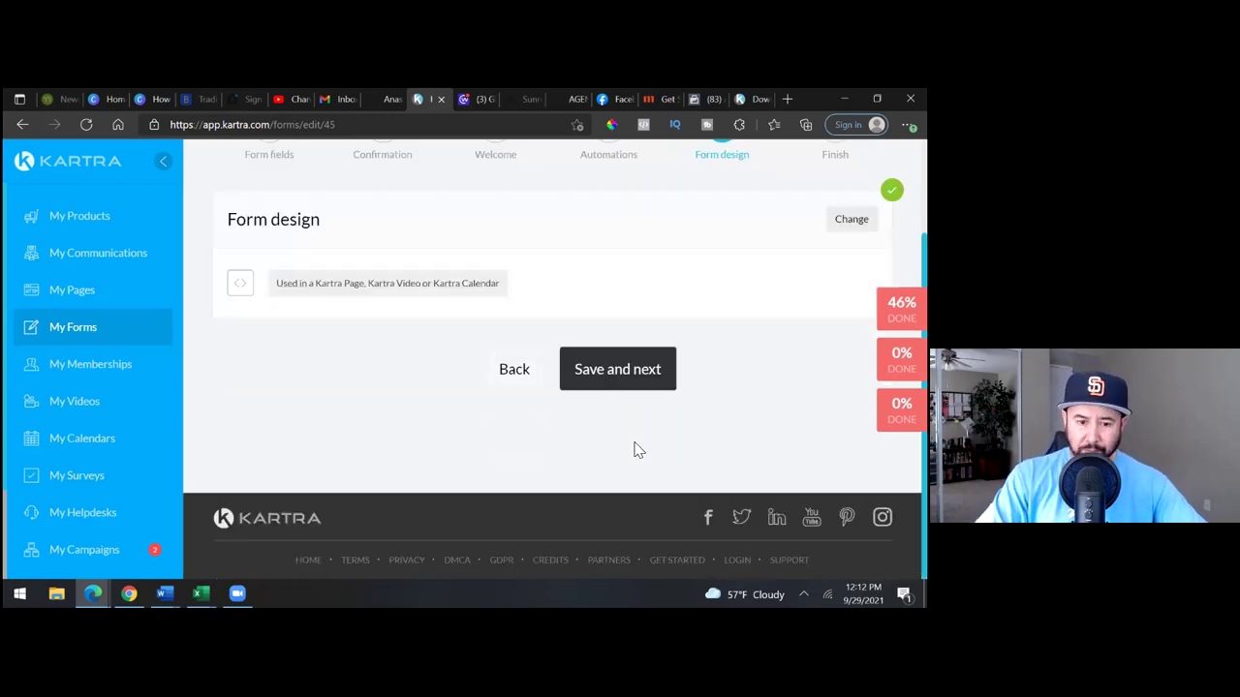
pyautogui.click(627, 366)
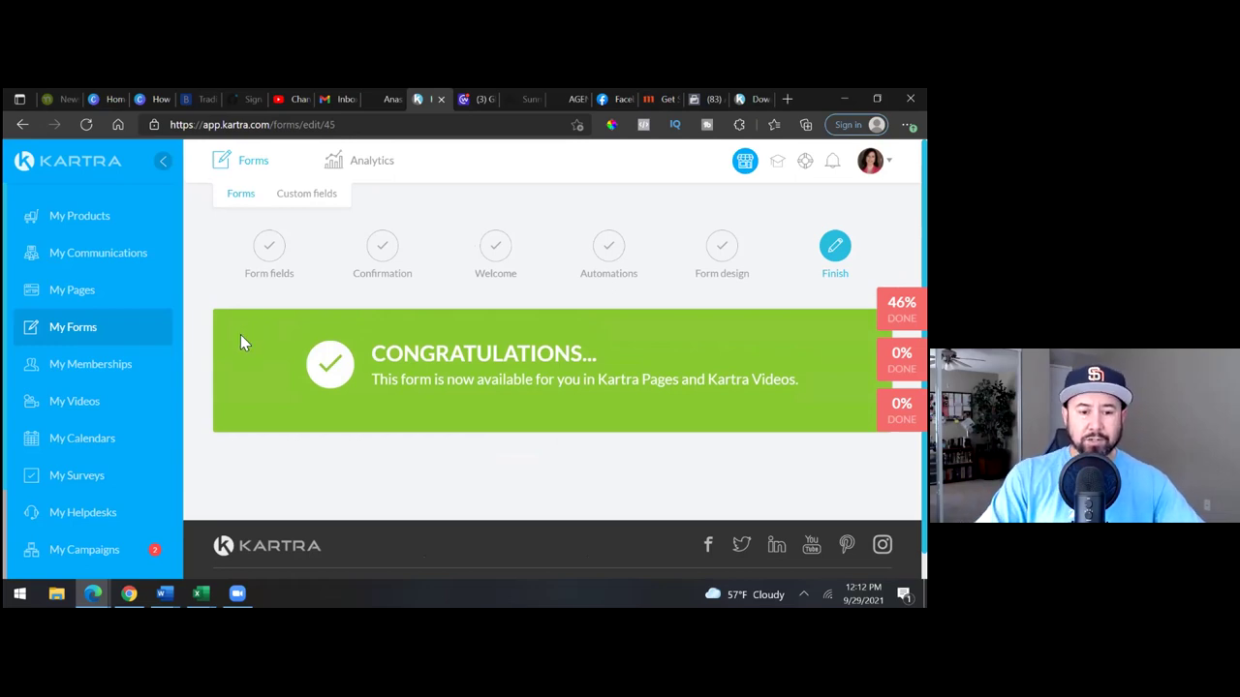
# - Show the Sequences list under My Communications, including the Seller Guide Leads sequence
pyautogui.click(103, 272)
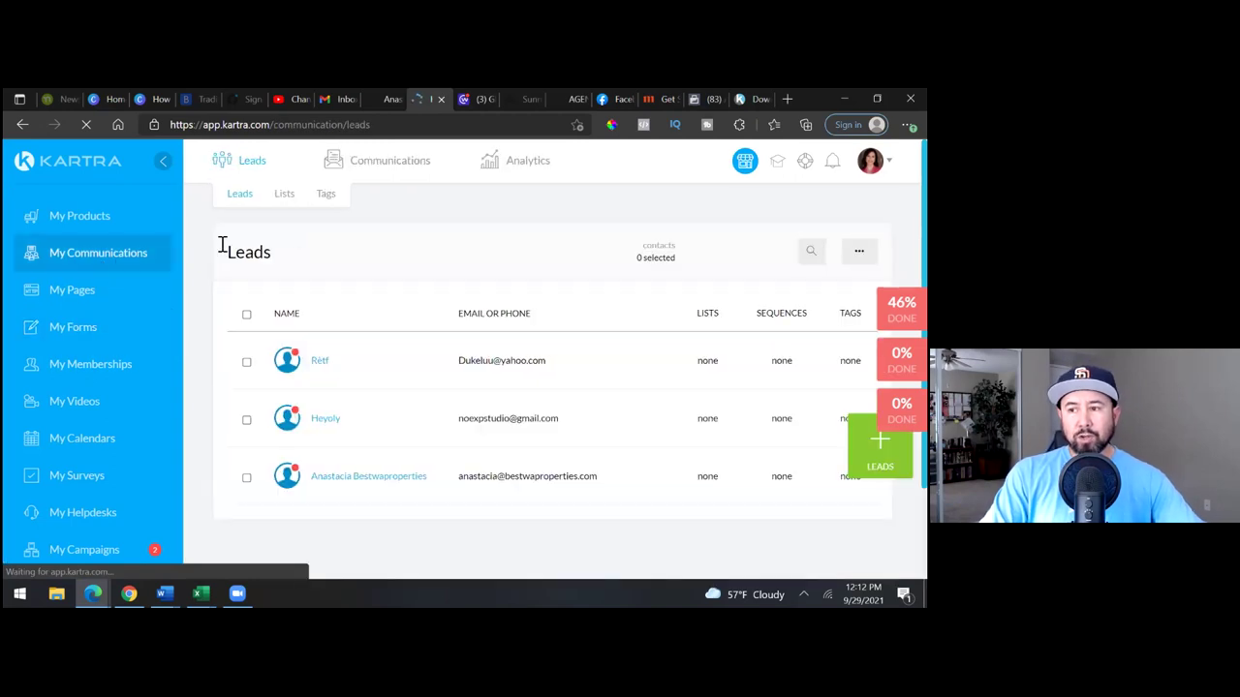
pyautogui.moveTo(390, 162)
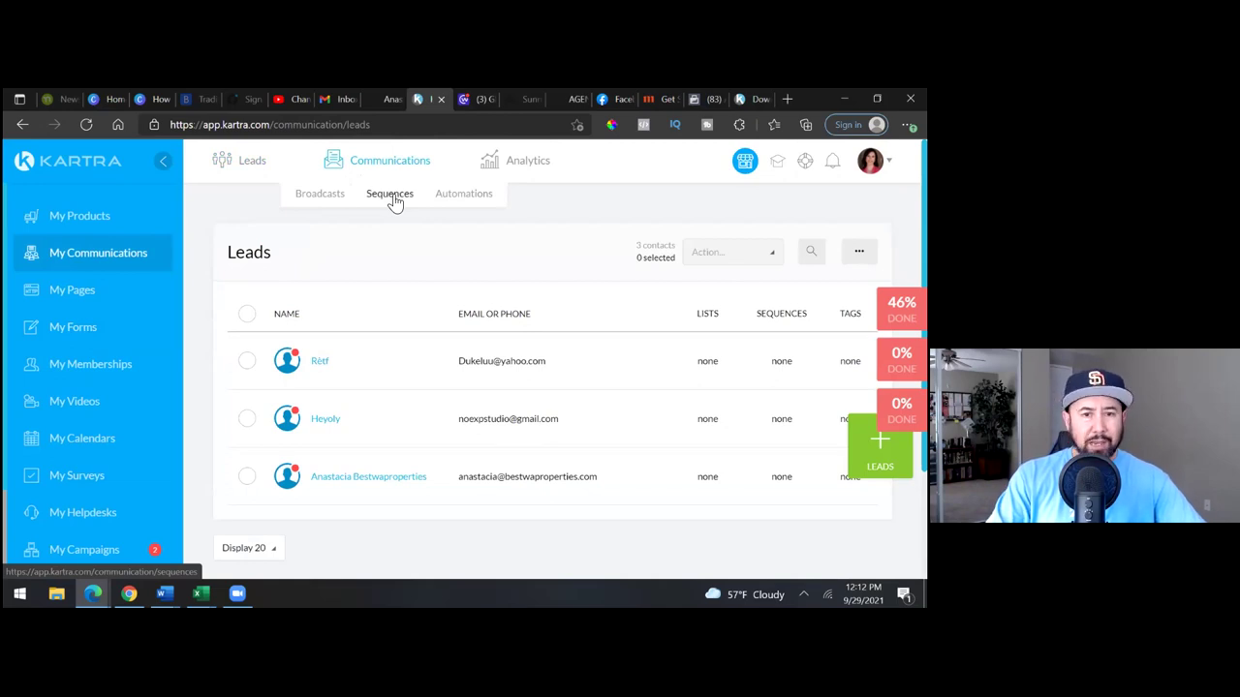
pyautogui.click(390, 195)
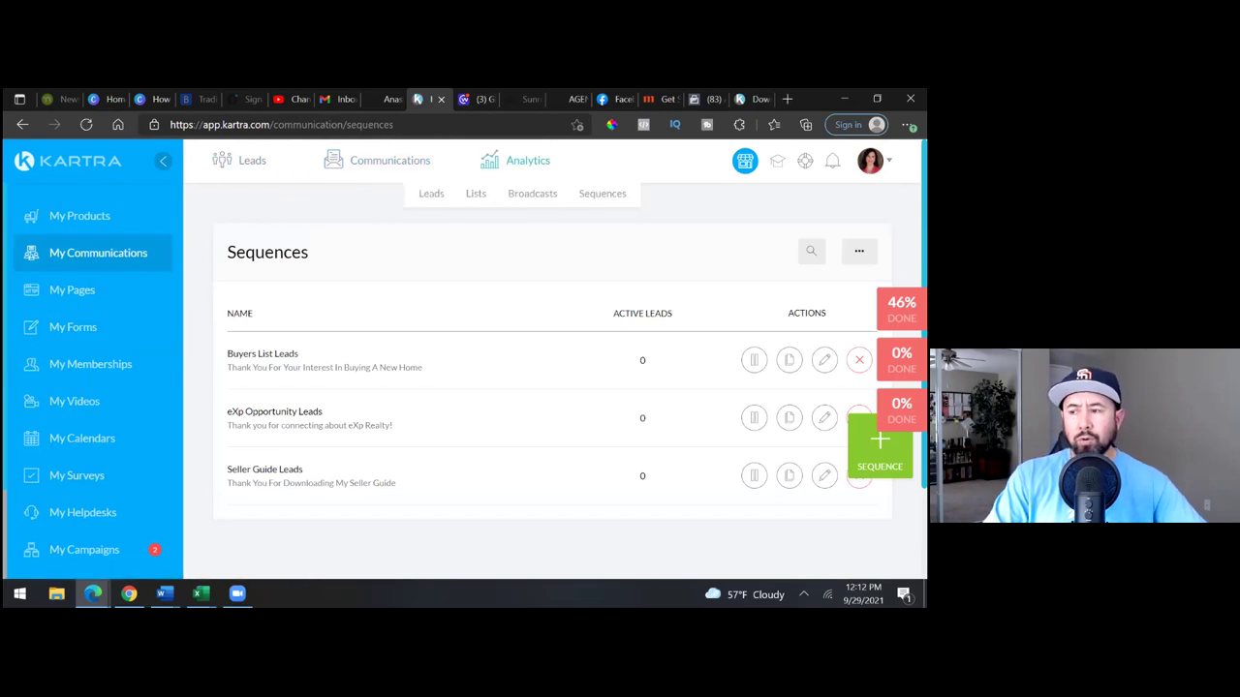
pyautogui.scroll(-1, 557, 329)
pyautogui.scroll(-1, 557, 387)
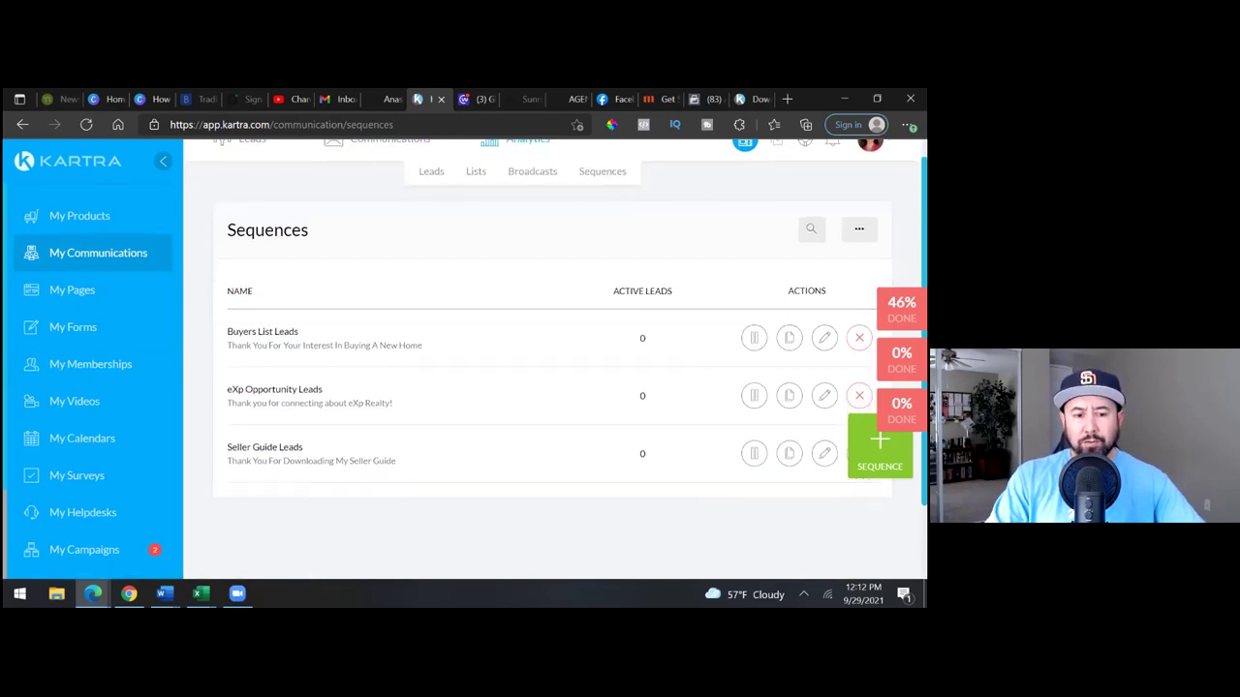
pyautogui.scroll(1, 557, 330)
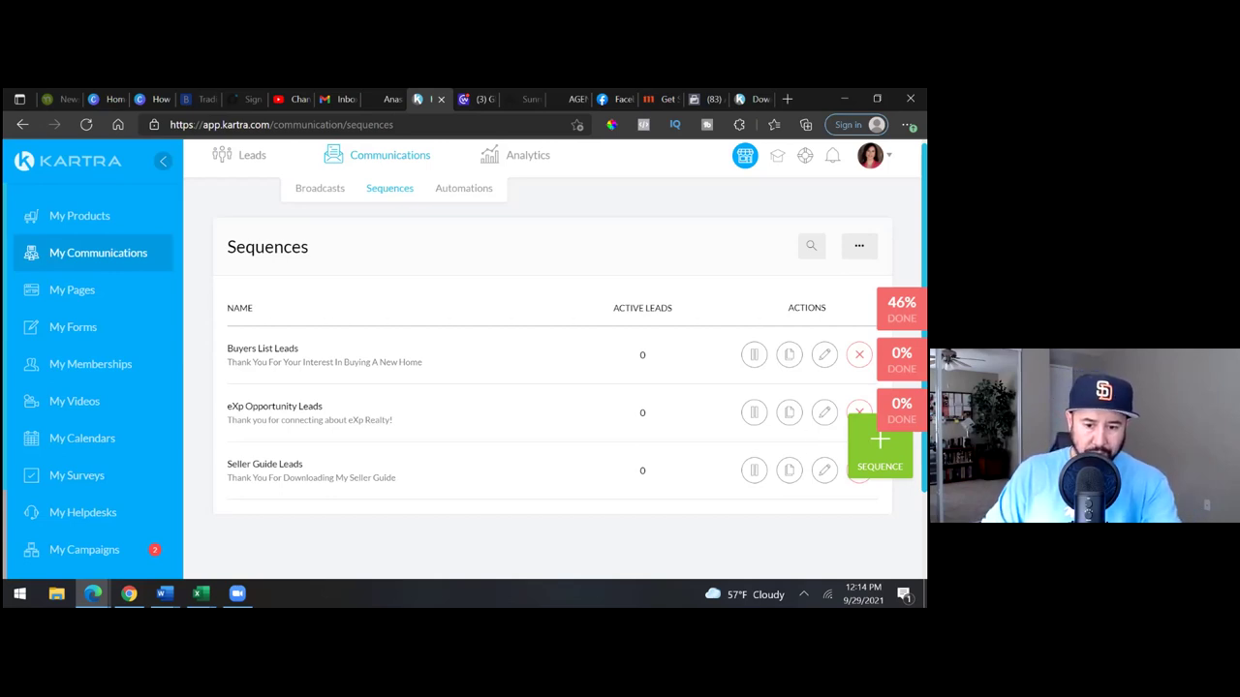
# - Open the Seller Guide Leads sequence in the sequence builder
pyautogui.click(823, 469)
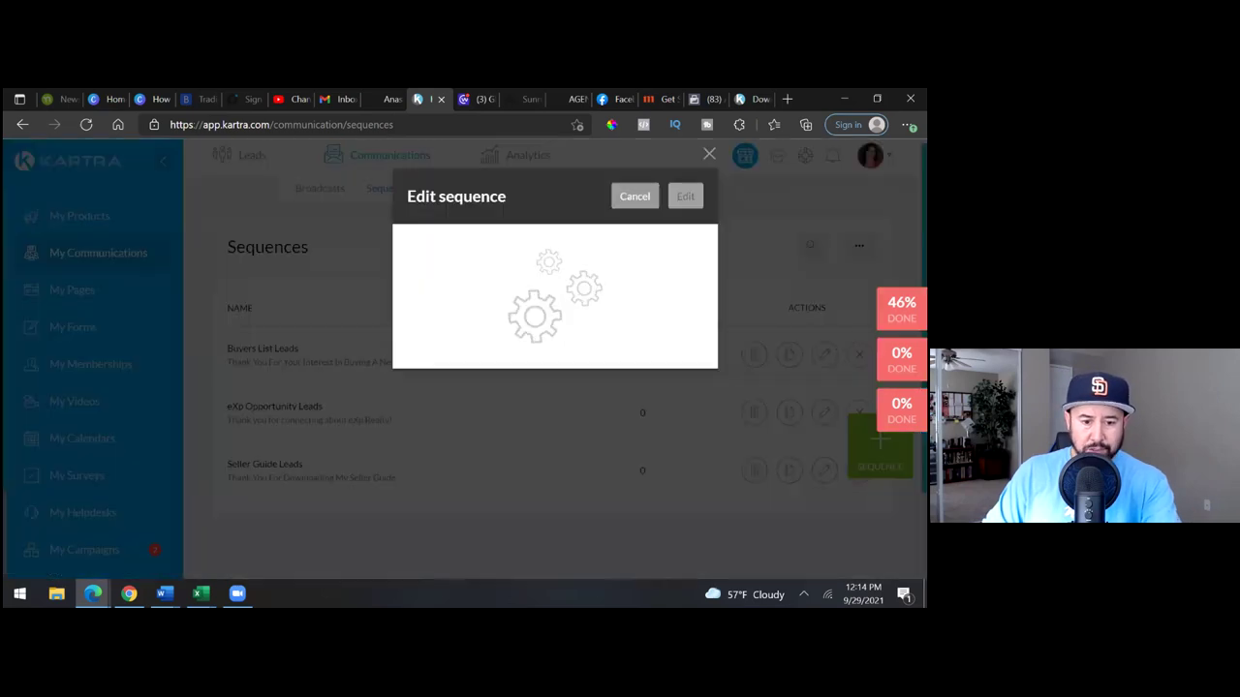
pyautogui.press('Return')
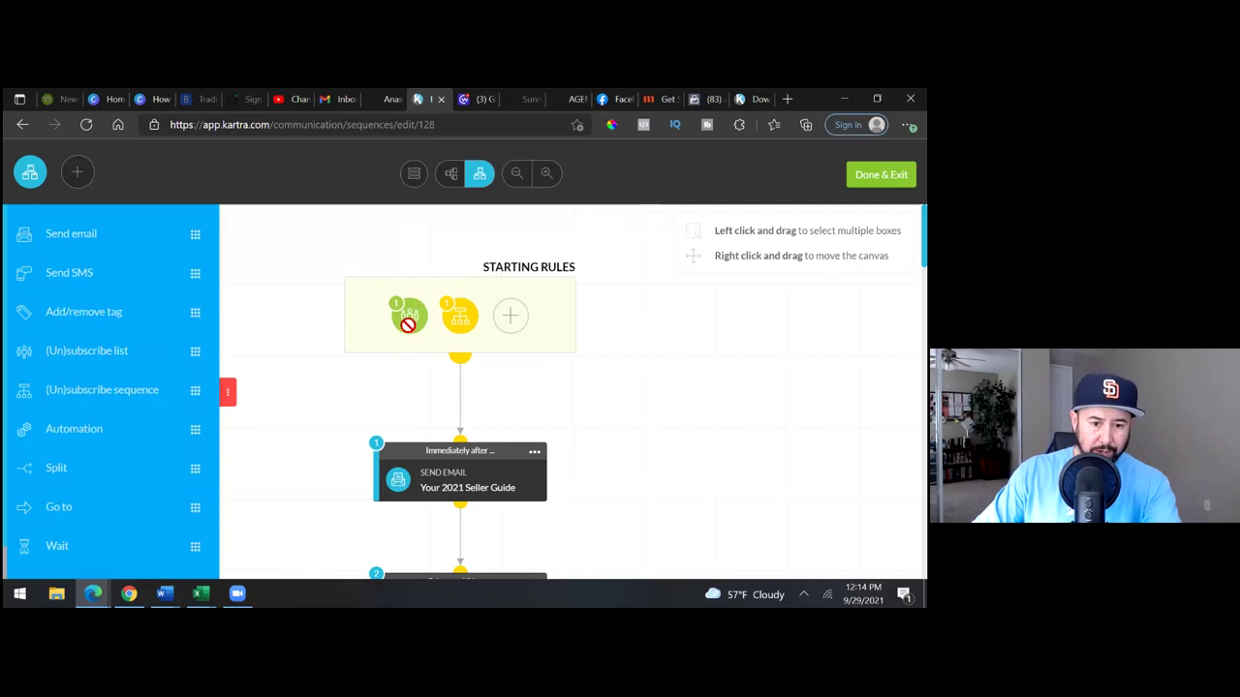
# - Delete the Seller Guide Leads sequence starting rule, keep the list rule, and save
pyautogui.click(407, 326)
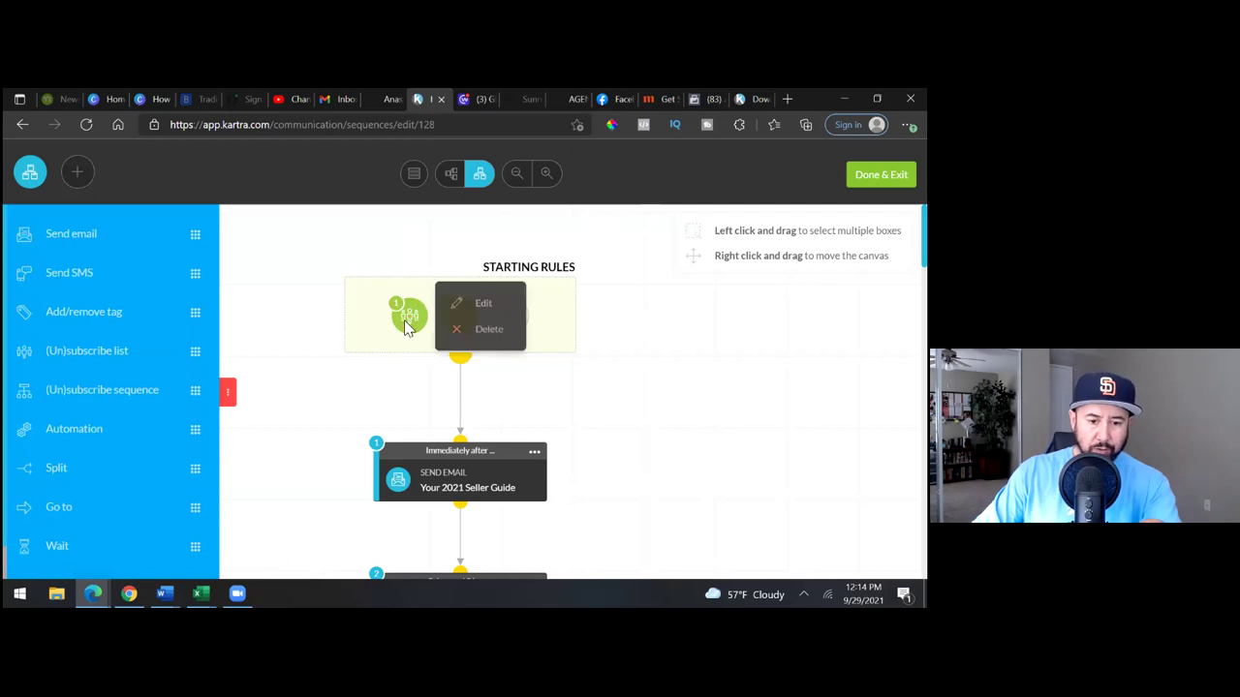
pyautogui.click(487, 307)
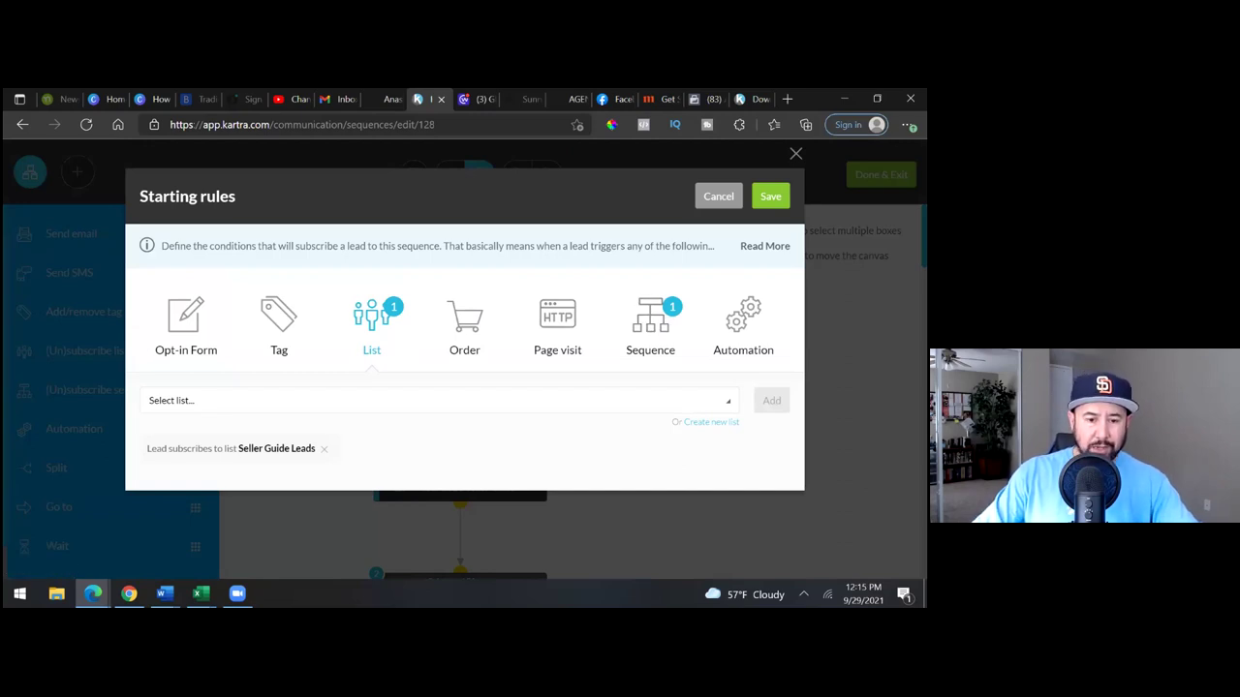
pyautogui.click(653, 326)
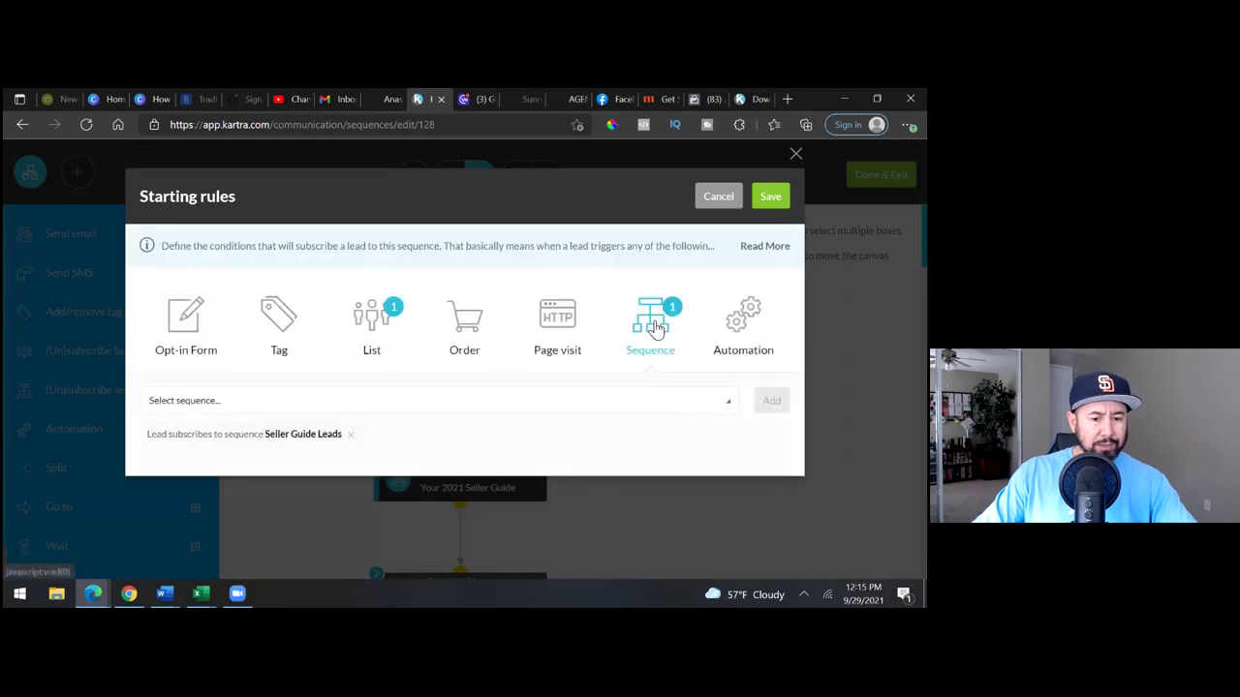
pyautogui.click(353, 442)
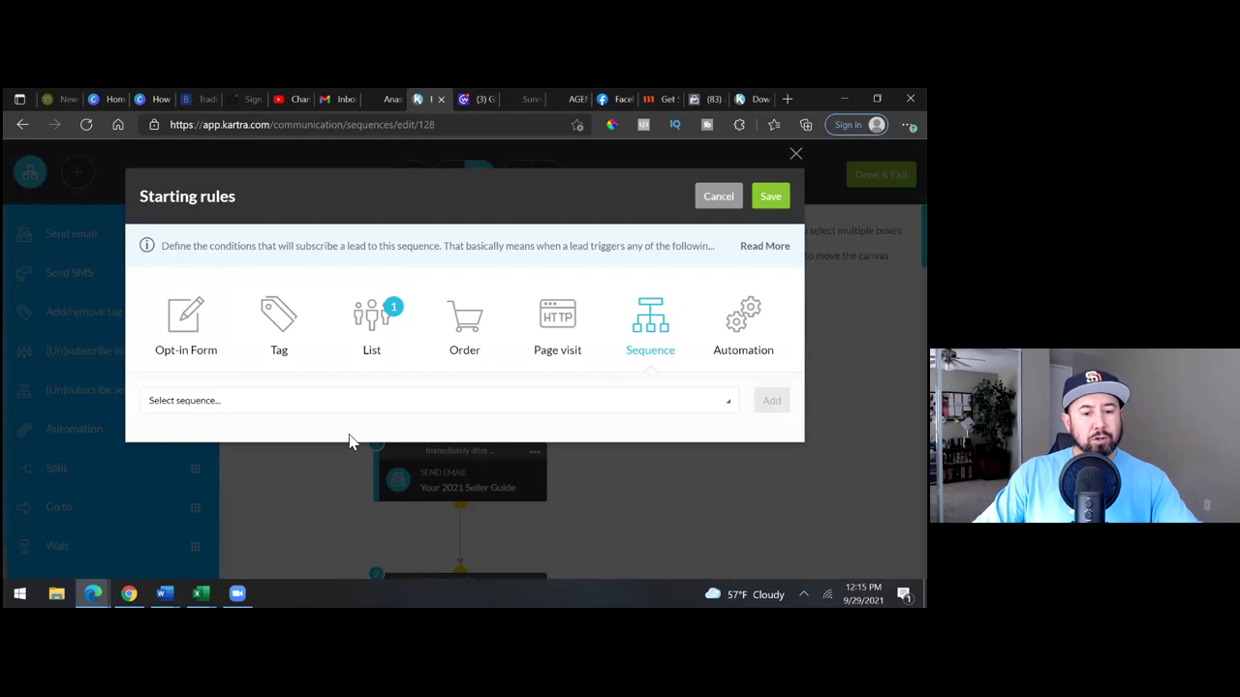
pyautogui.click(368, 329)
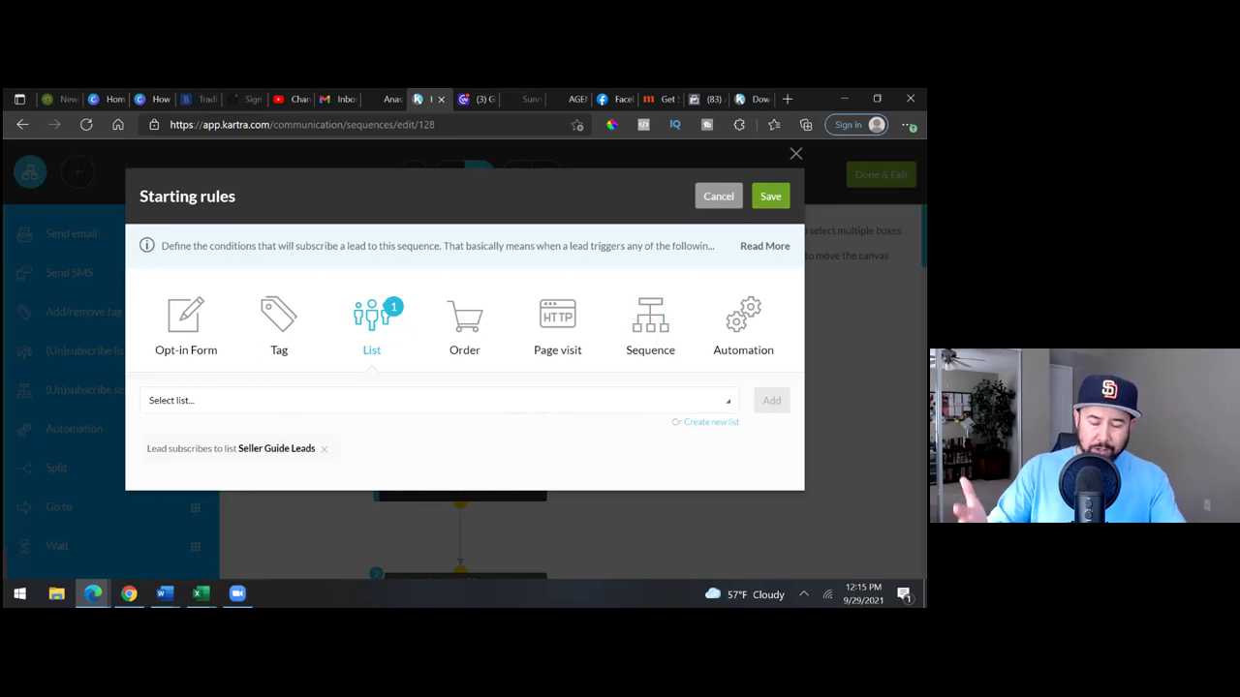
pyautogui.click(770, 196)
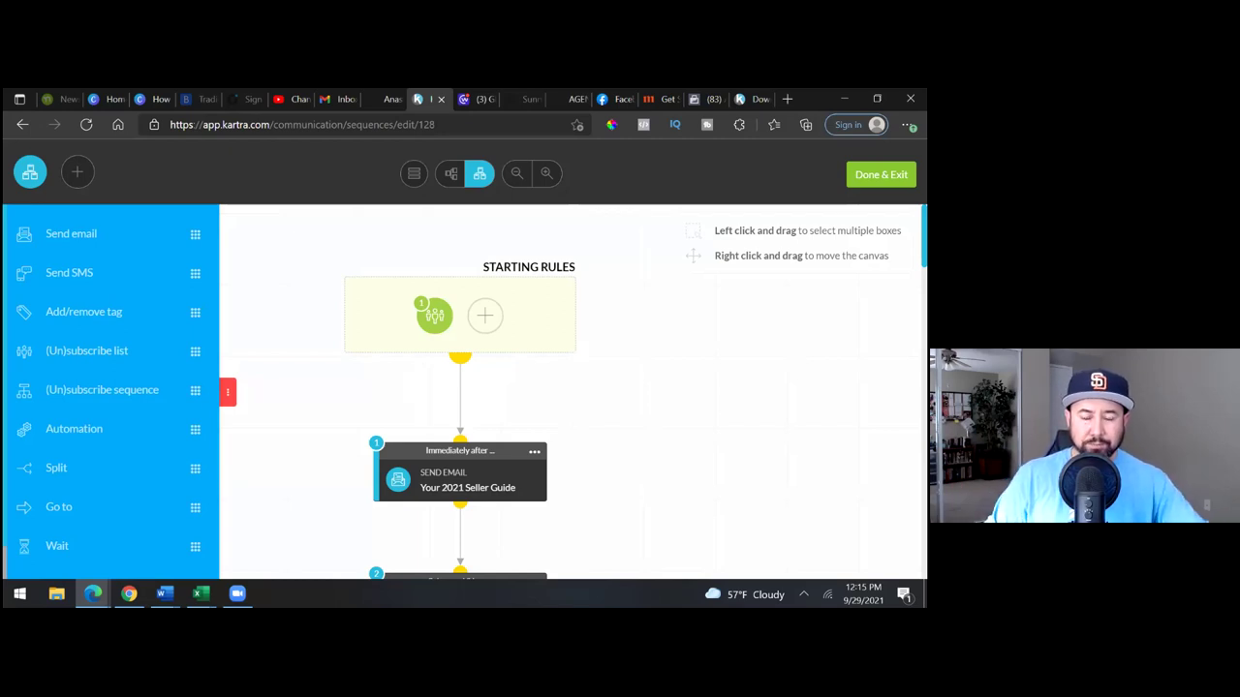
# - Leave the sequence builder and view the Leads page with three unsubscribed contacts
pyautogui.click(880, 174)
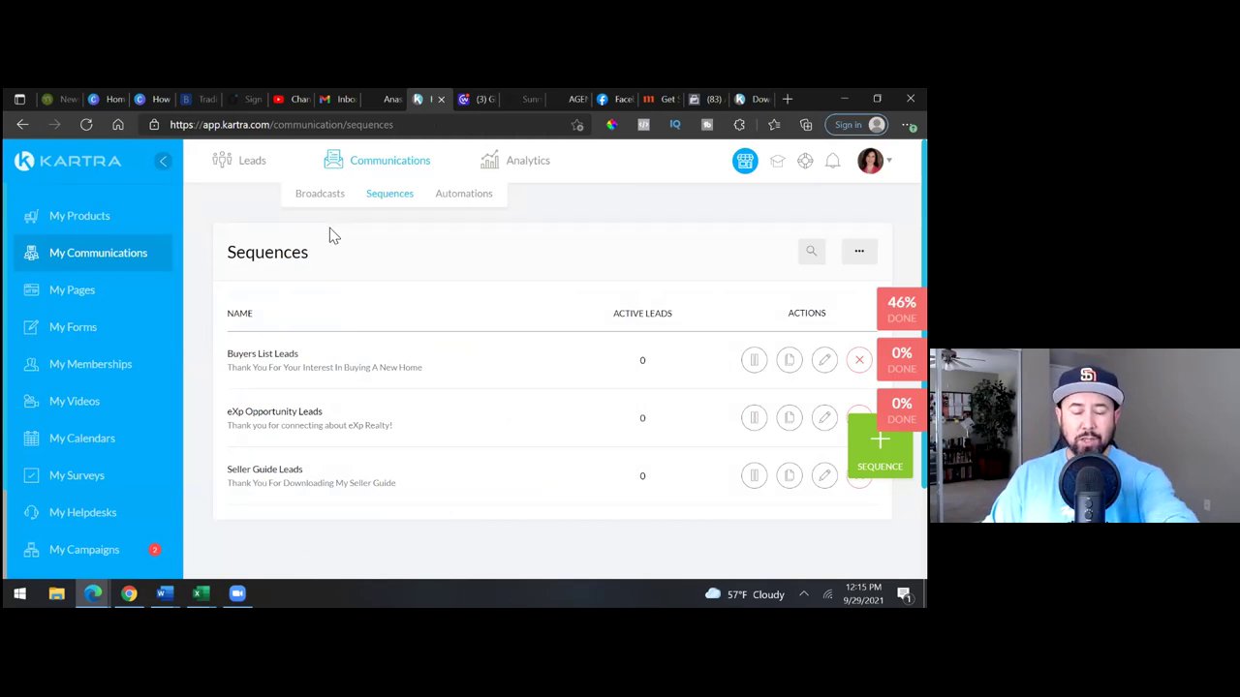
pyautogui.click(255, 167)
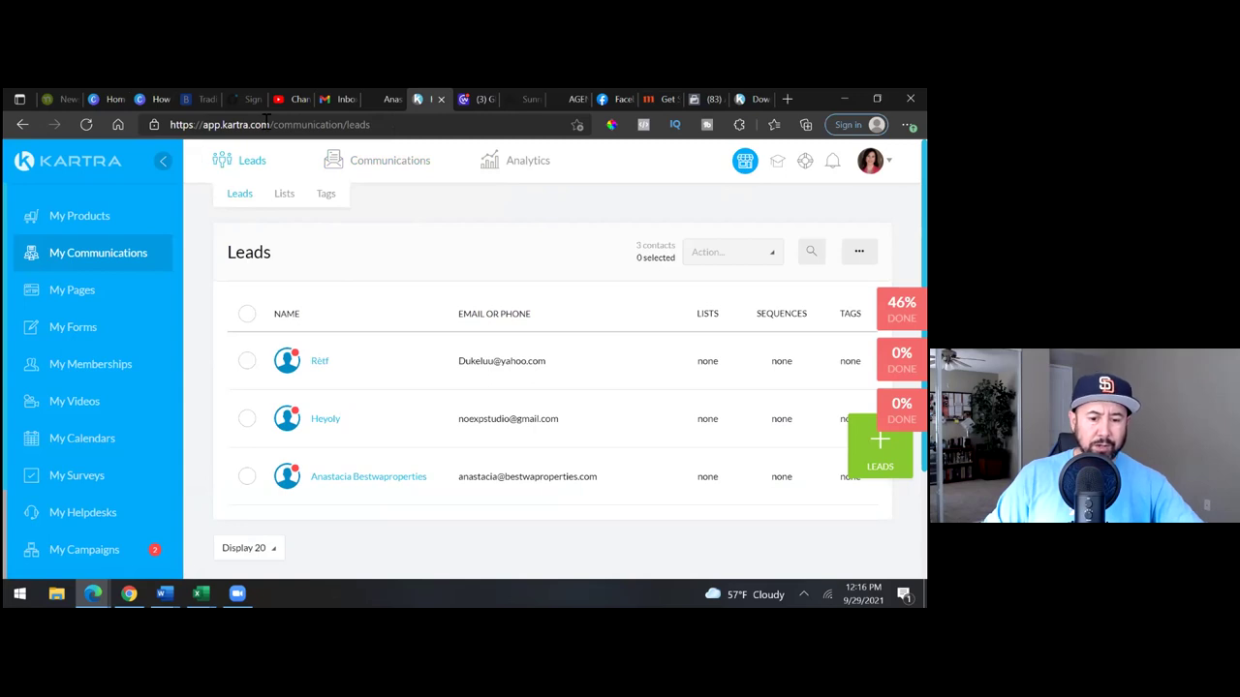
pyautogui.moveTo(395, 182)
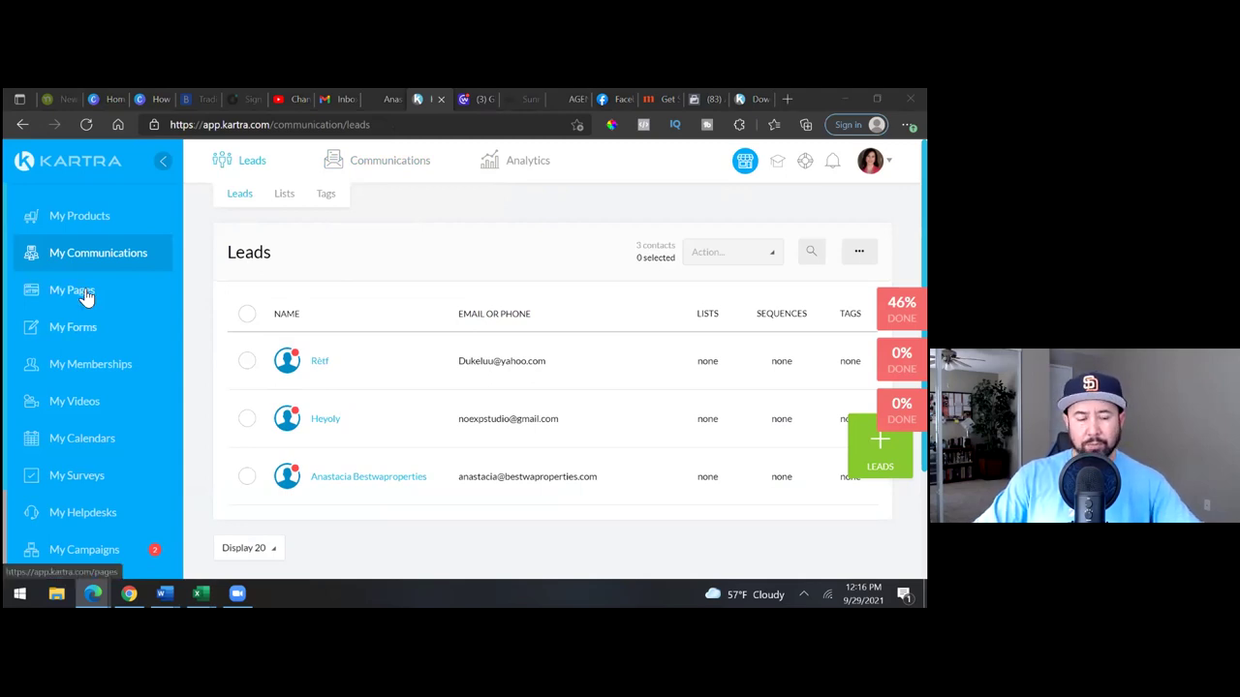
# - Submit the live Seller Guide opt-in form using a test lead's email address
pyautogui.click(85, 297)
pyautogui.click(755, 99)
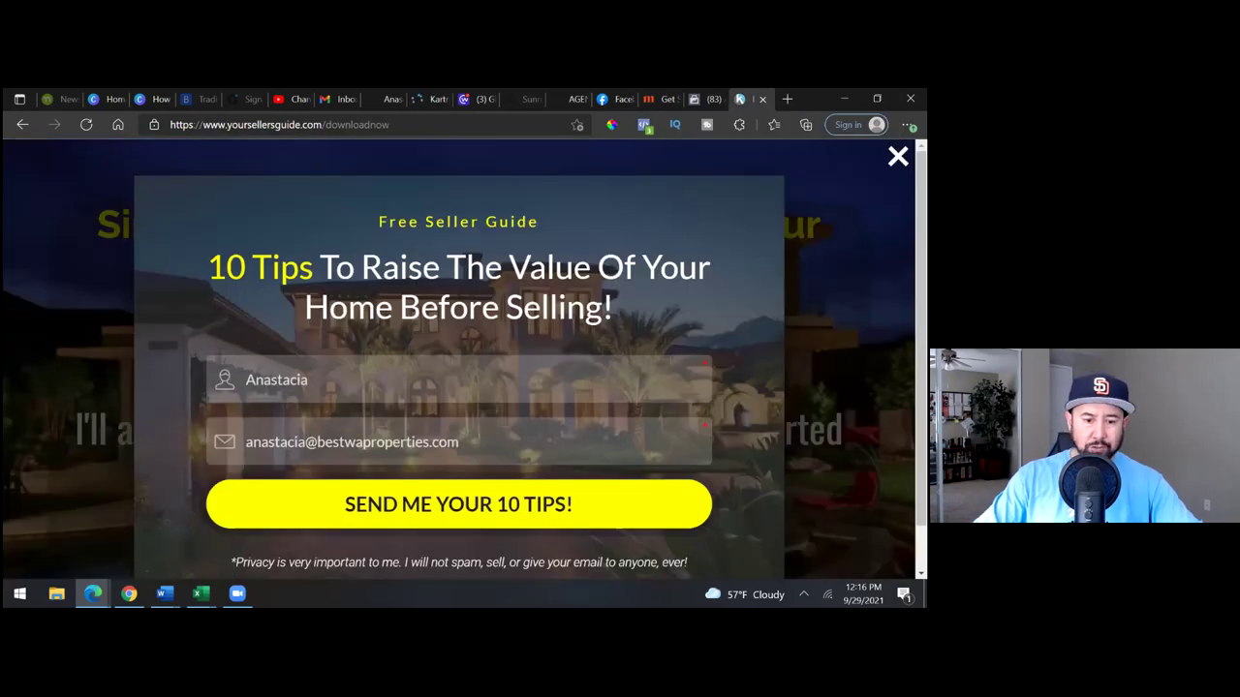
pyautogui.tripleClick(484, 443)
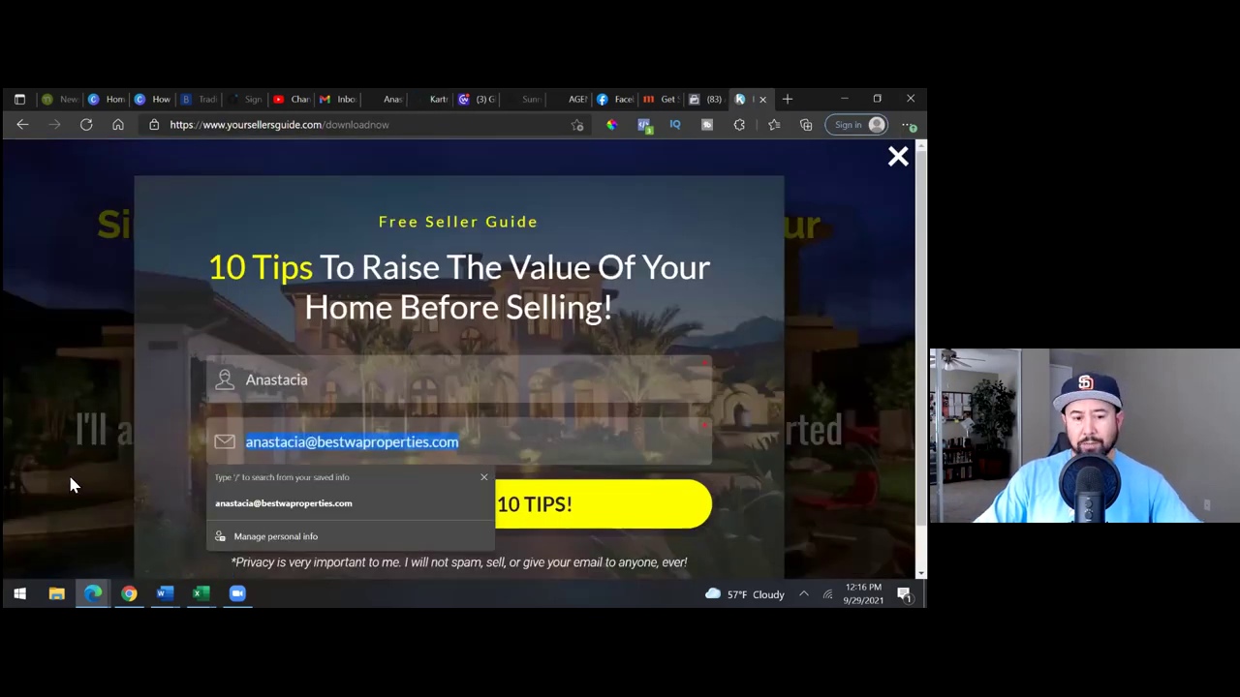
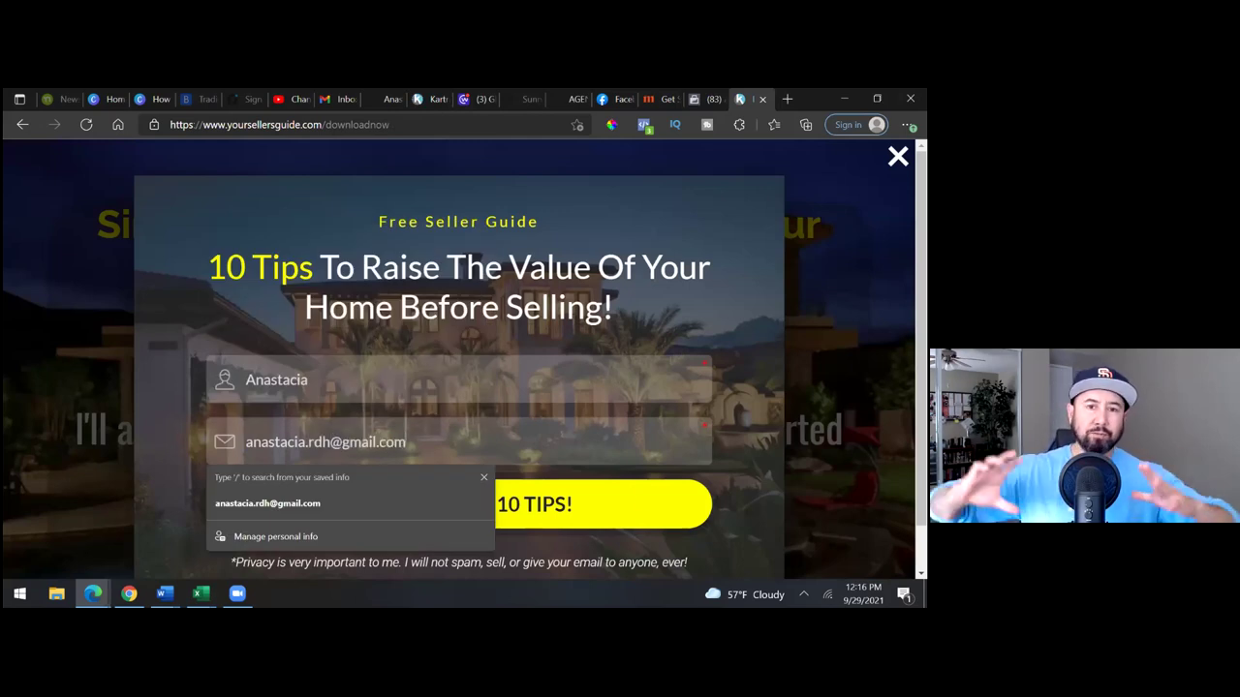
pyautogui.click(601, 511)
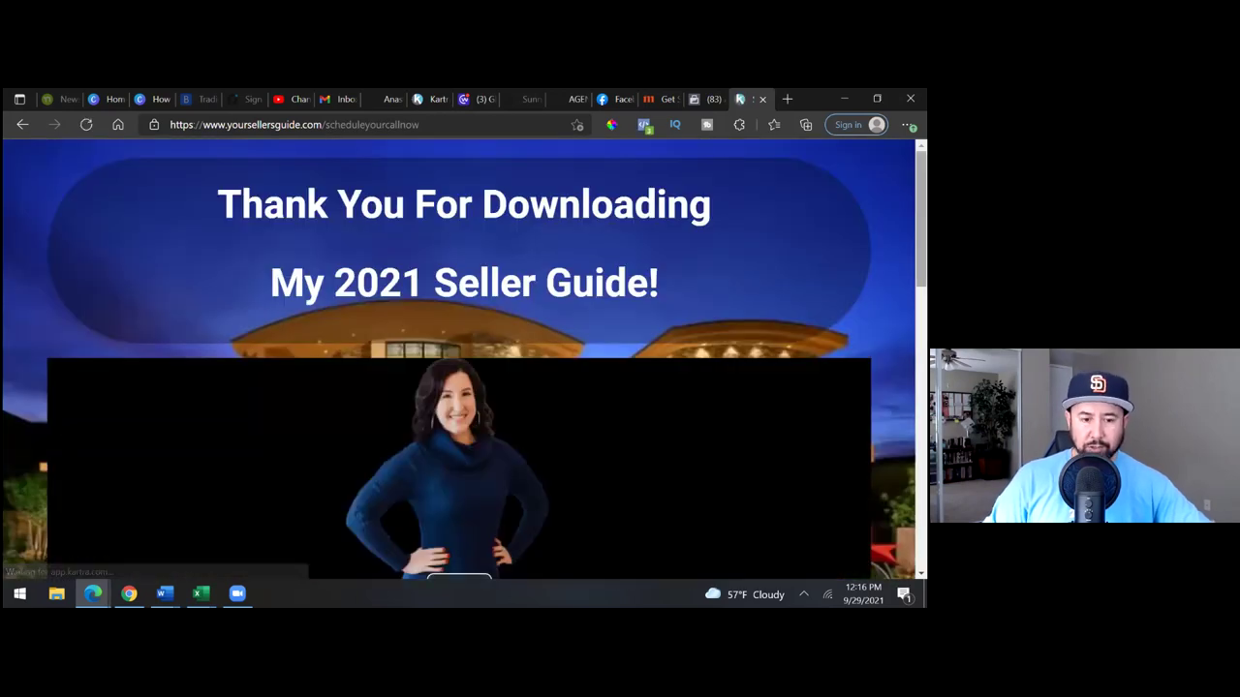
# - Review the resulting thank-you page, then return to the Kartra pages dashboard
pyautogui.scroll(-10, 458, 358)
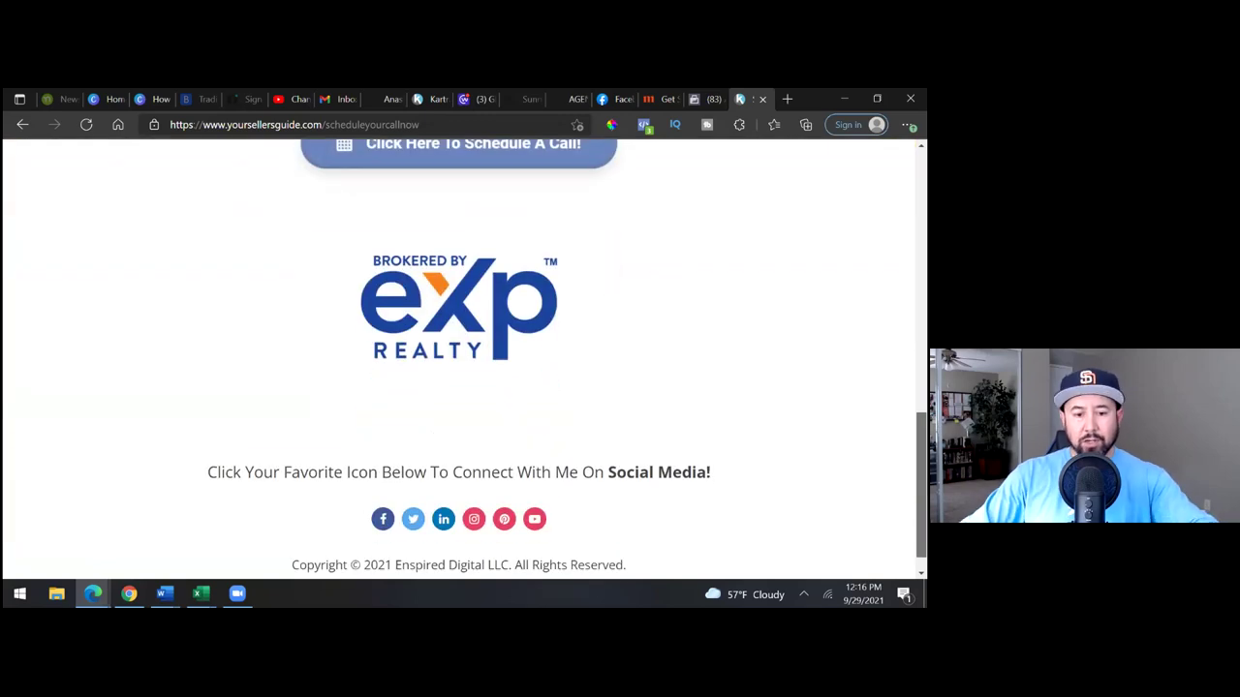
pyautogui.scroll(-2, 458, 359)
pyautogui.scroll(15, 458, 358)
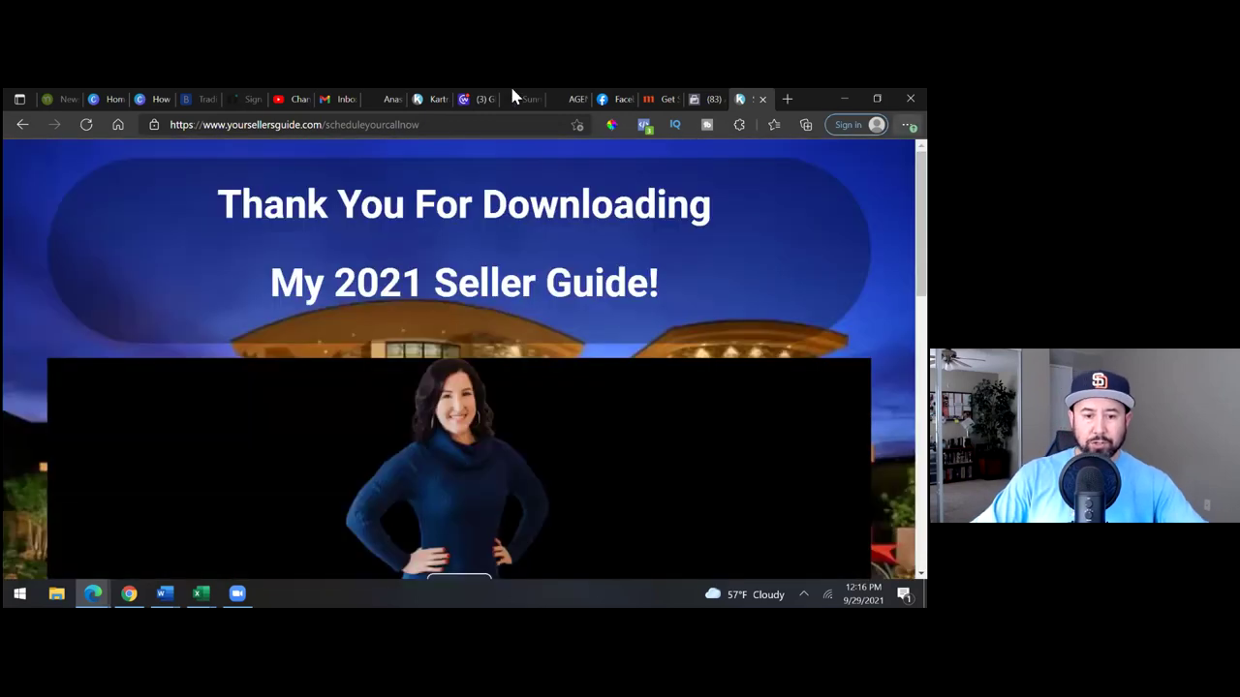
pyautogui.click(427, 99)
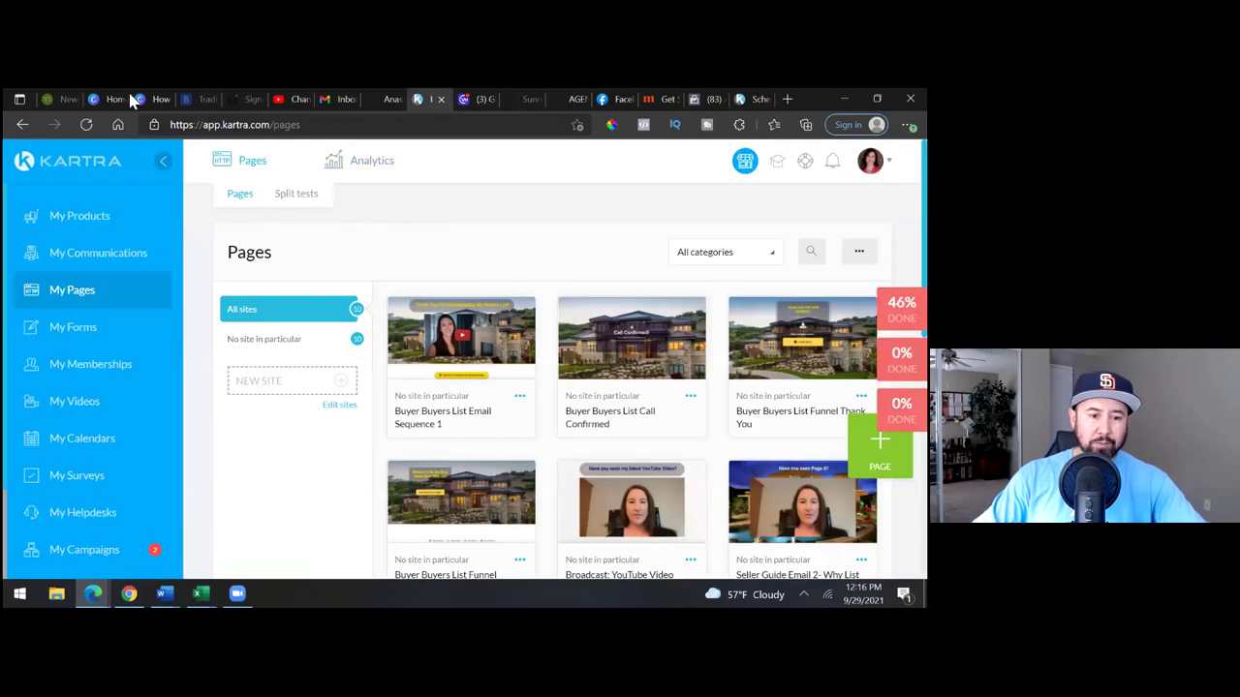
# - Open the Leads list and the new test lead's profile, showing 1 list and 1 sequence
pyautogui.click(121, 232)
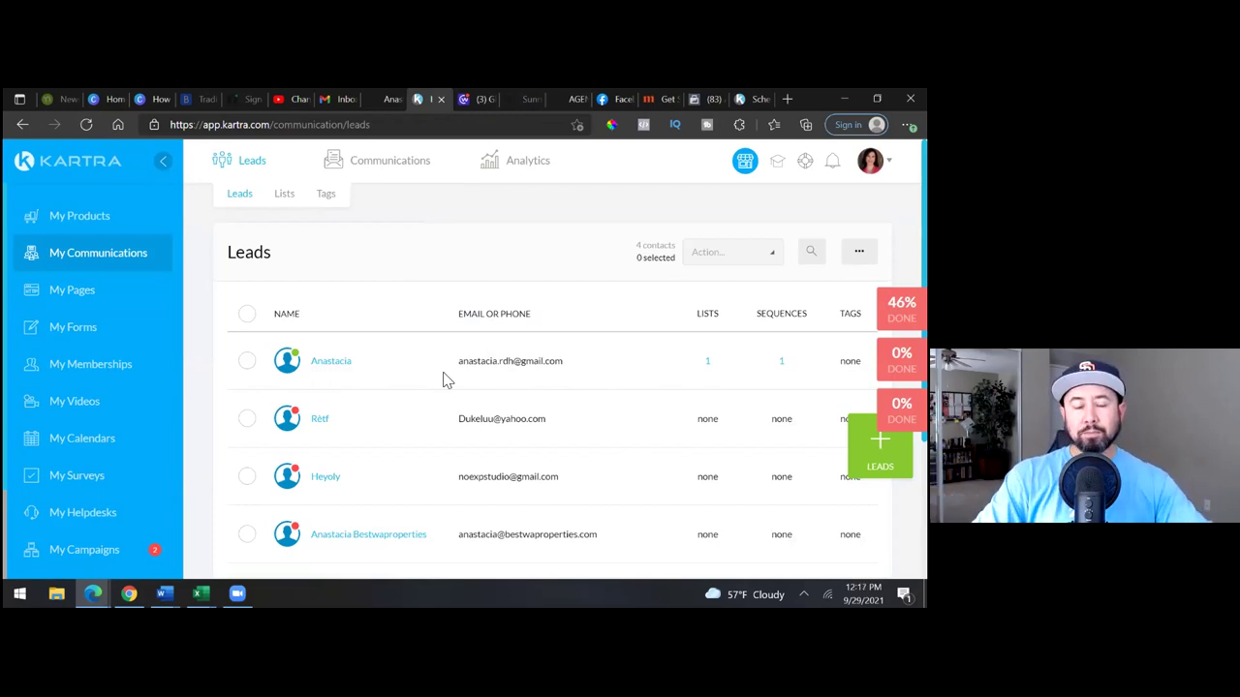
pyautogui.click(335, 361)
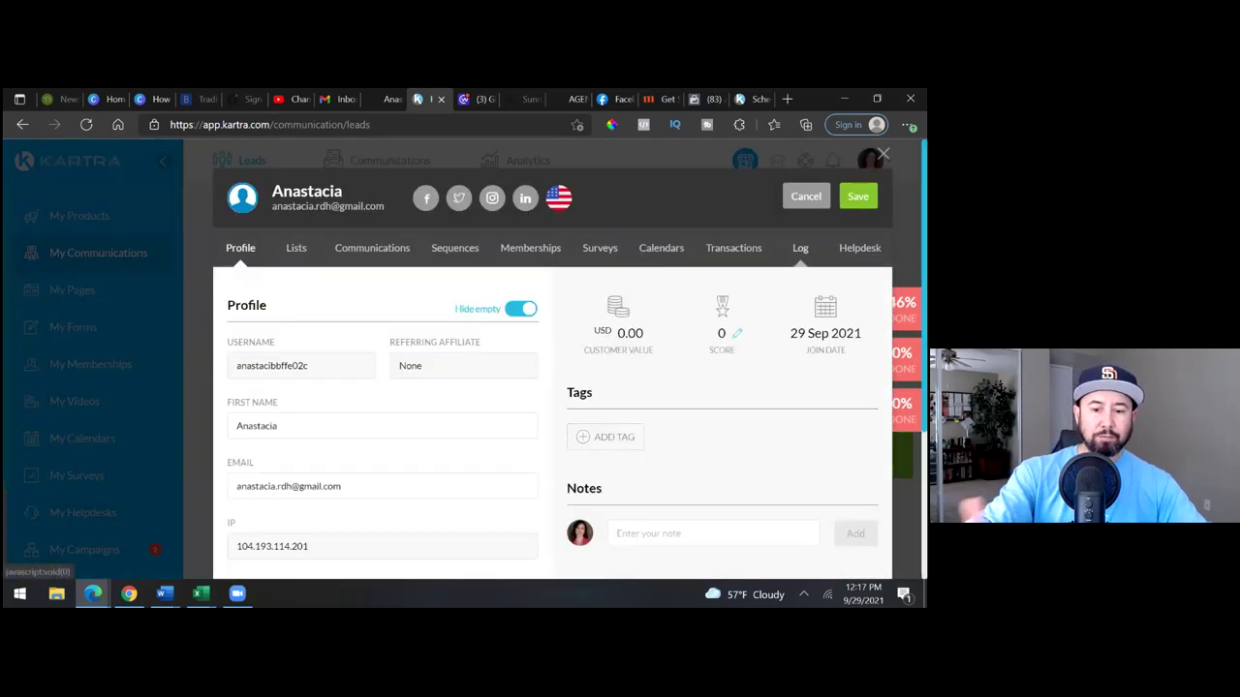
# - Review the test lead's activity log, checking the Seller Guide Leads subscription entries
pyautogui.click(803, 248)
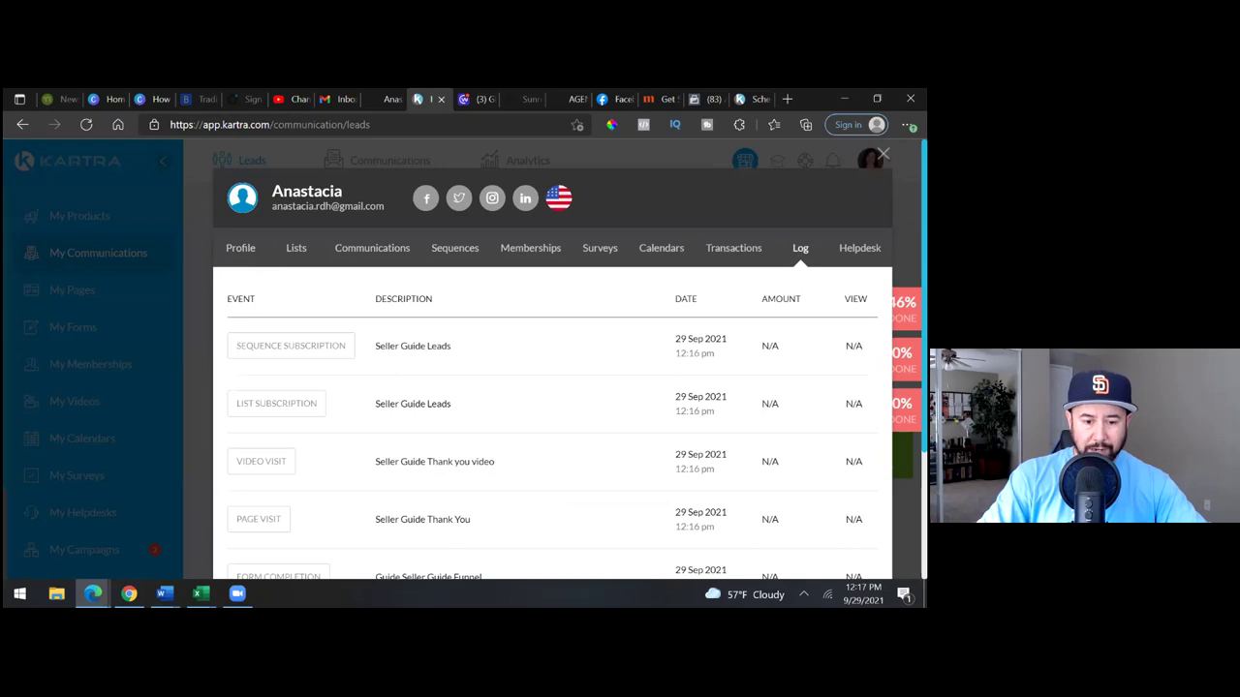
pyautogui.scroll(-1, 552, 407)
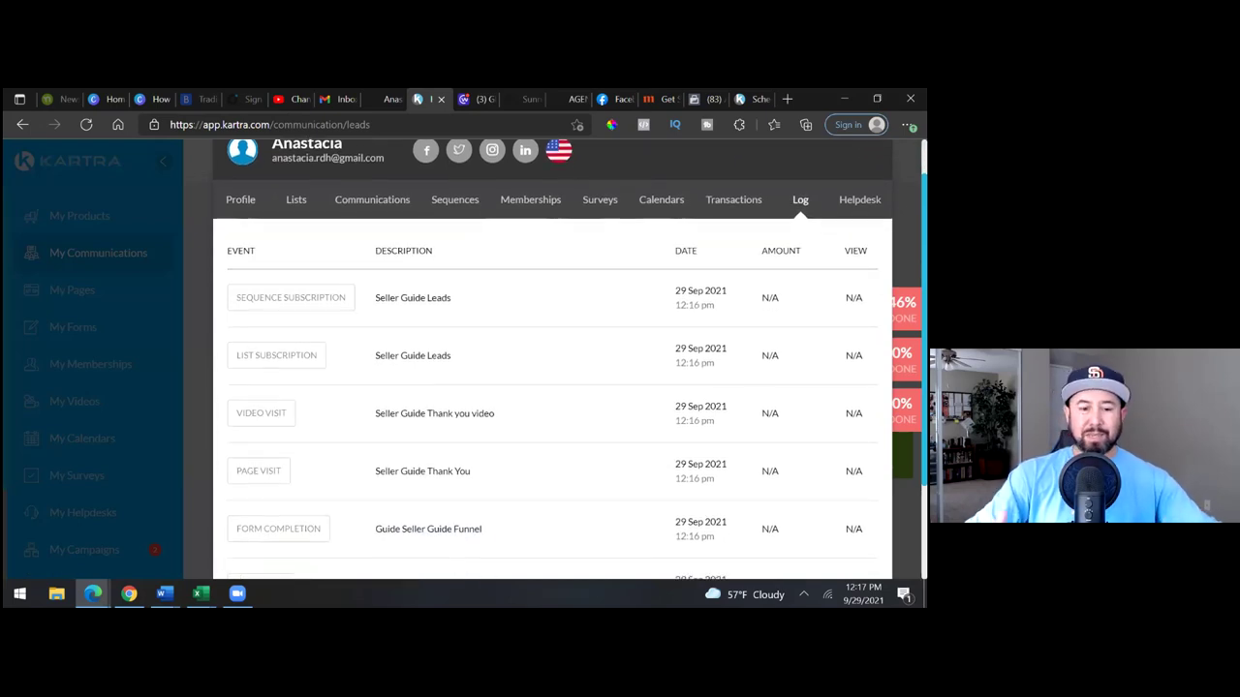
pyautogui.moveTo(715, 306); pyautogui.dragTo(665, 320)
pyautogui.click(665, 325)
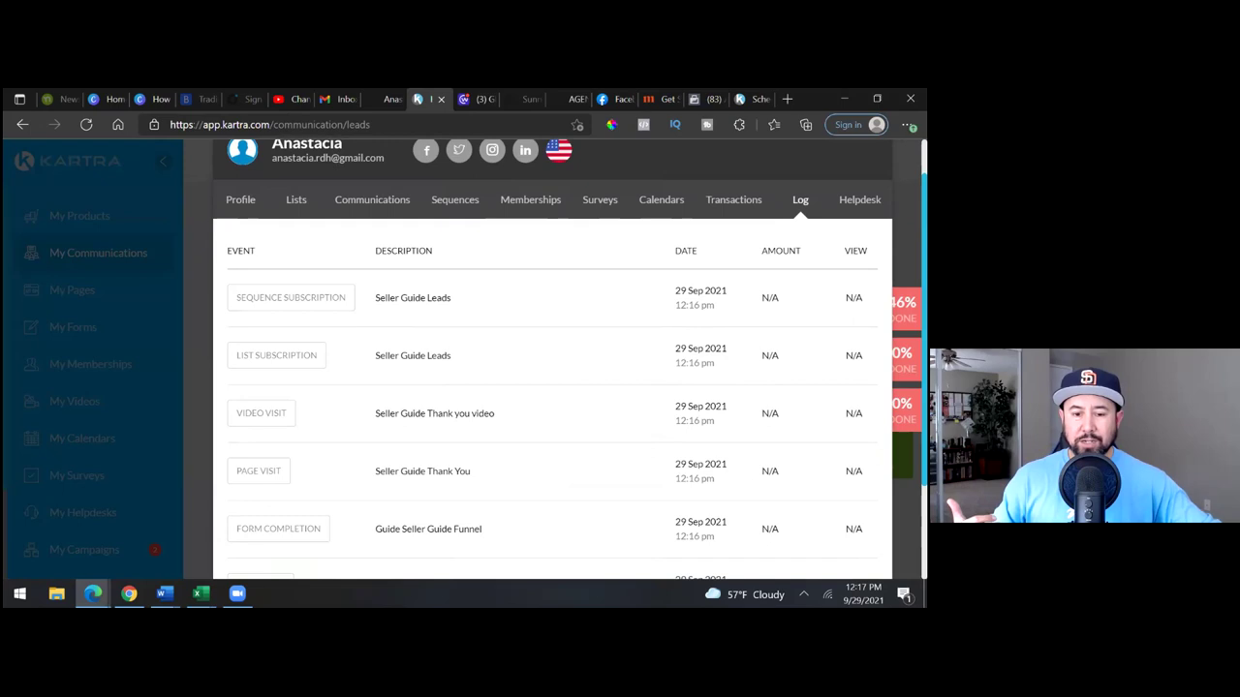
pyautogui.scroll(-3, 552, 359)
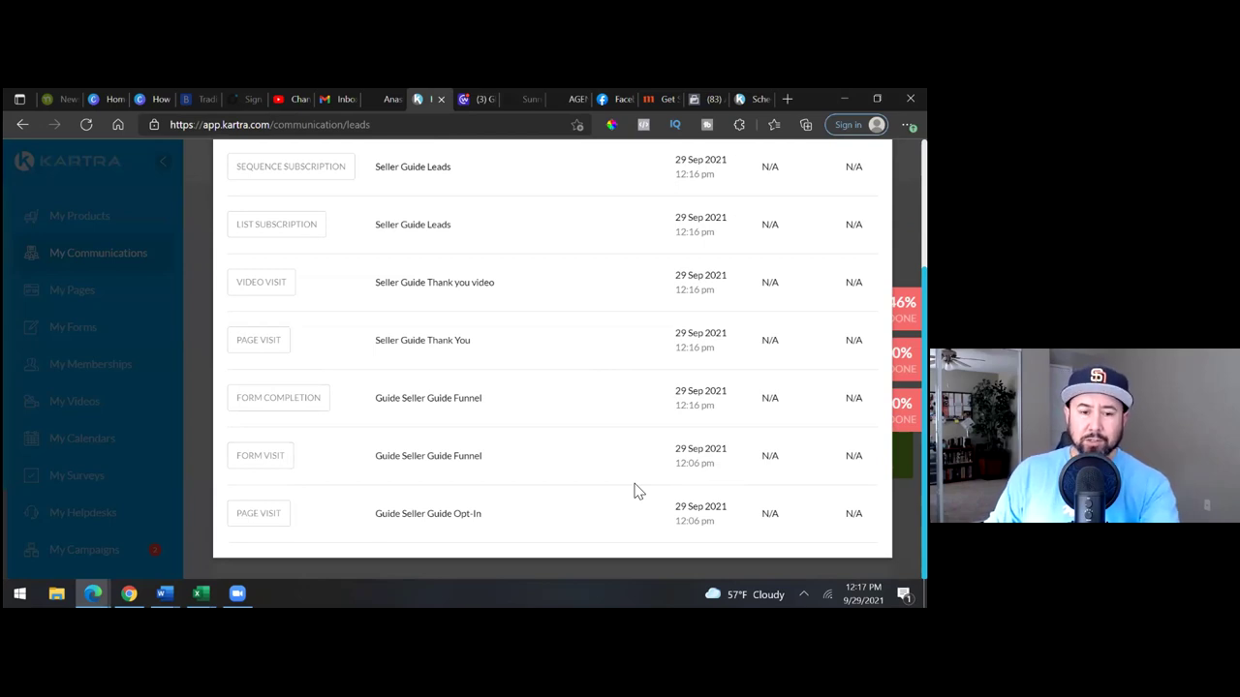
pyautogui.scroll(1, 638, 491)
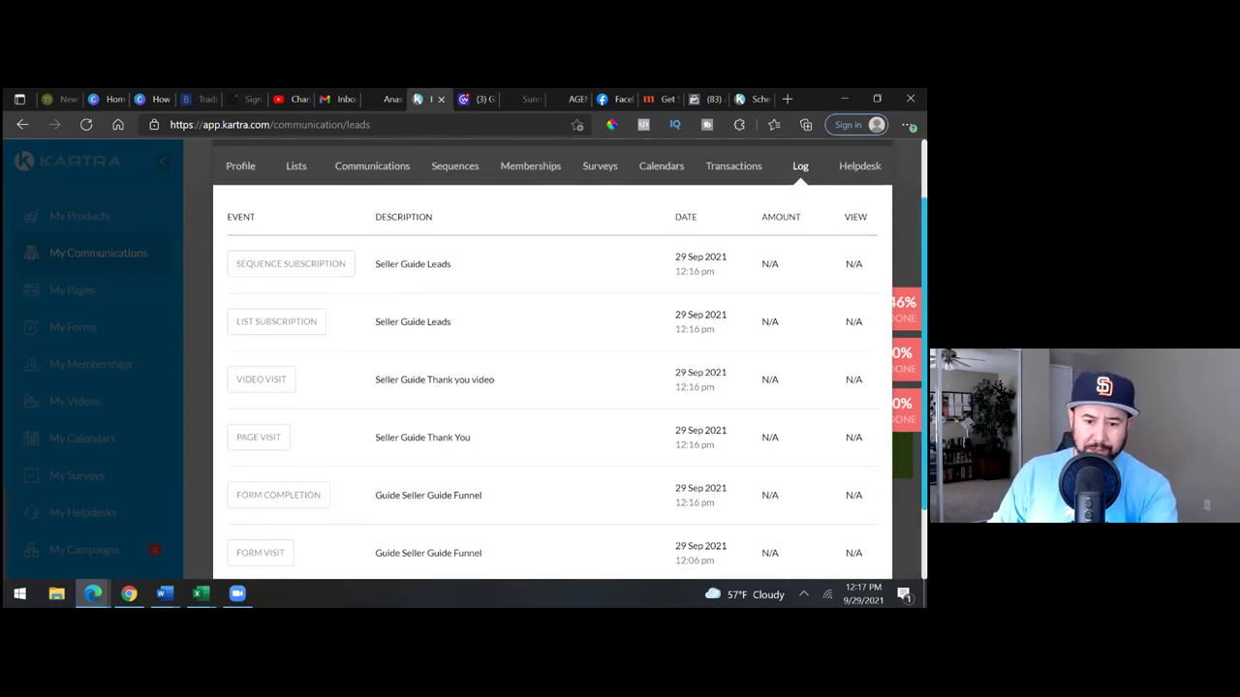
pyautogui.scroll(1, 552, 387)
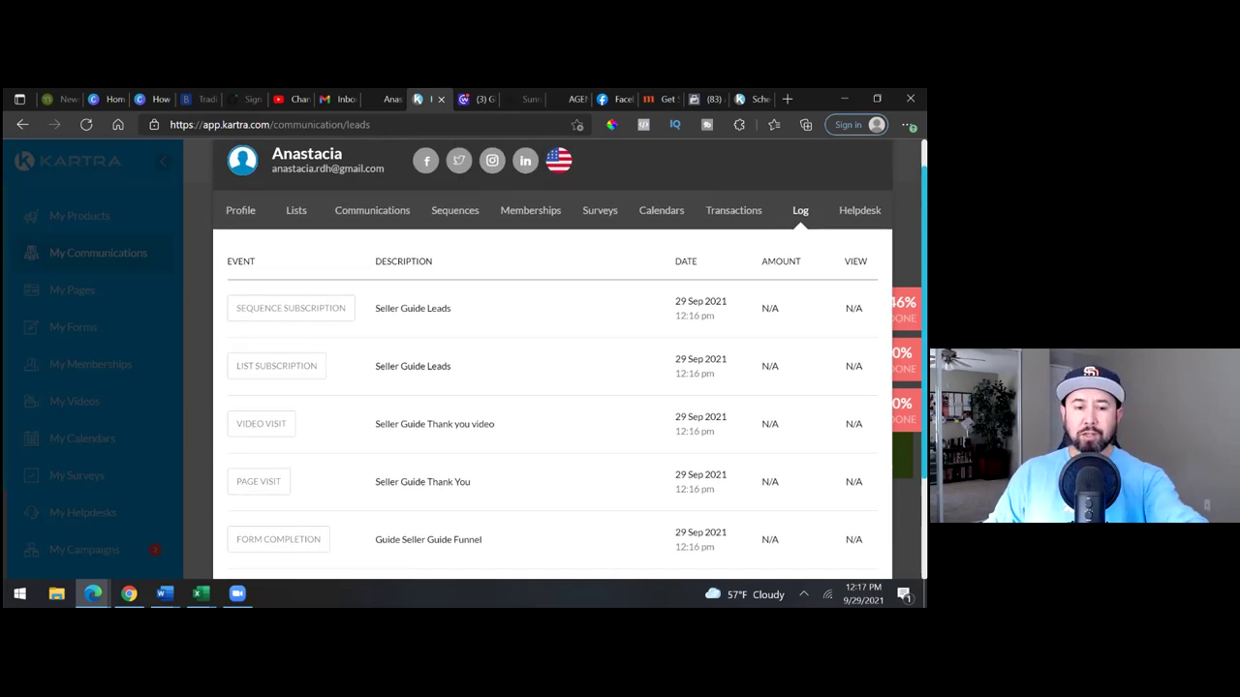
# - Compare the contact's Profile details with its Log entries once more
pyautogui.click(242, 212)
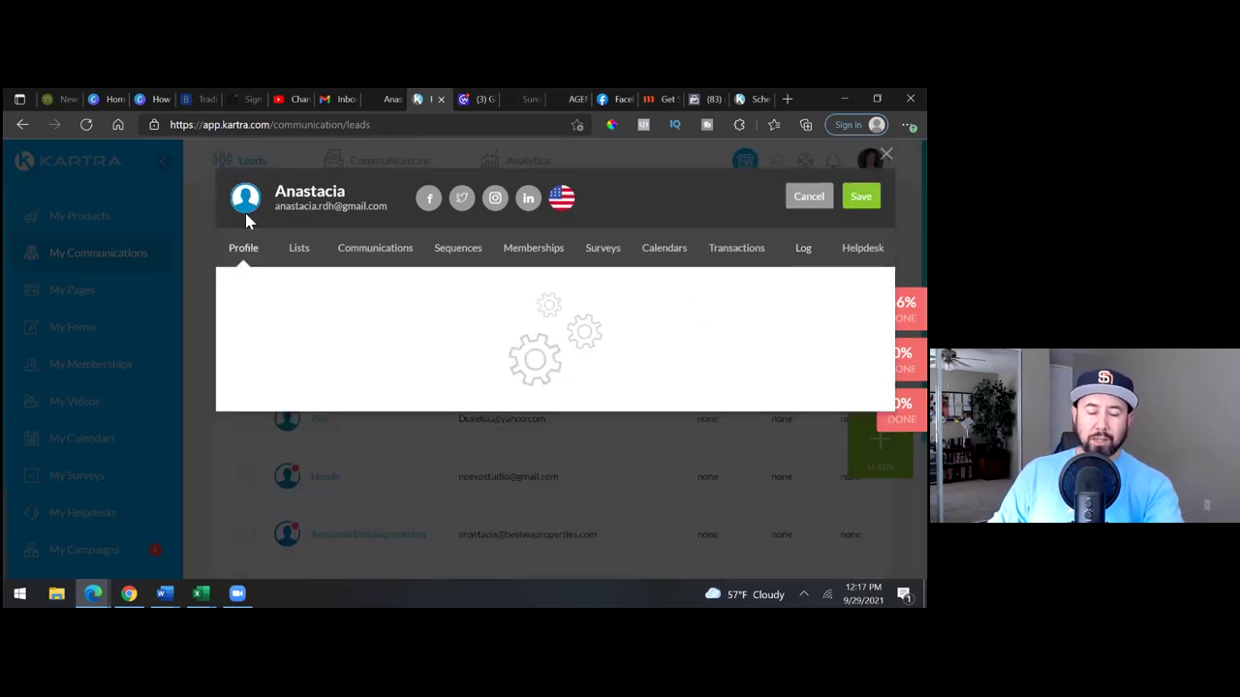
pyautogui.click(803, 248)
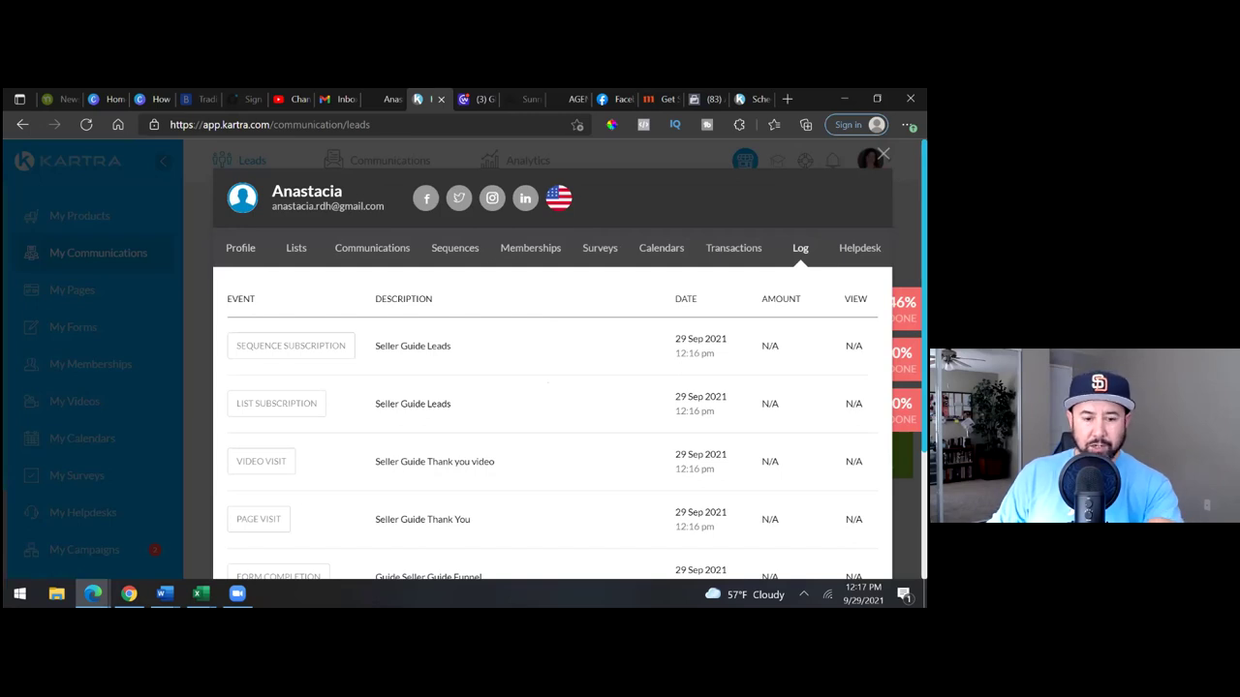
pyautogui.scroll(-3, 552, 436)
pyautogui.scroll(3, 552, 436)
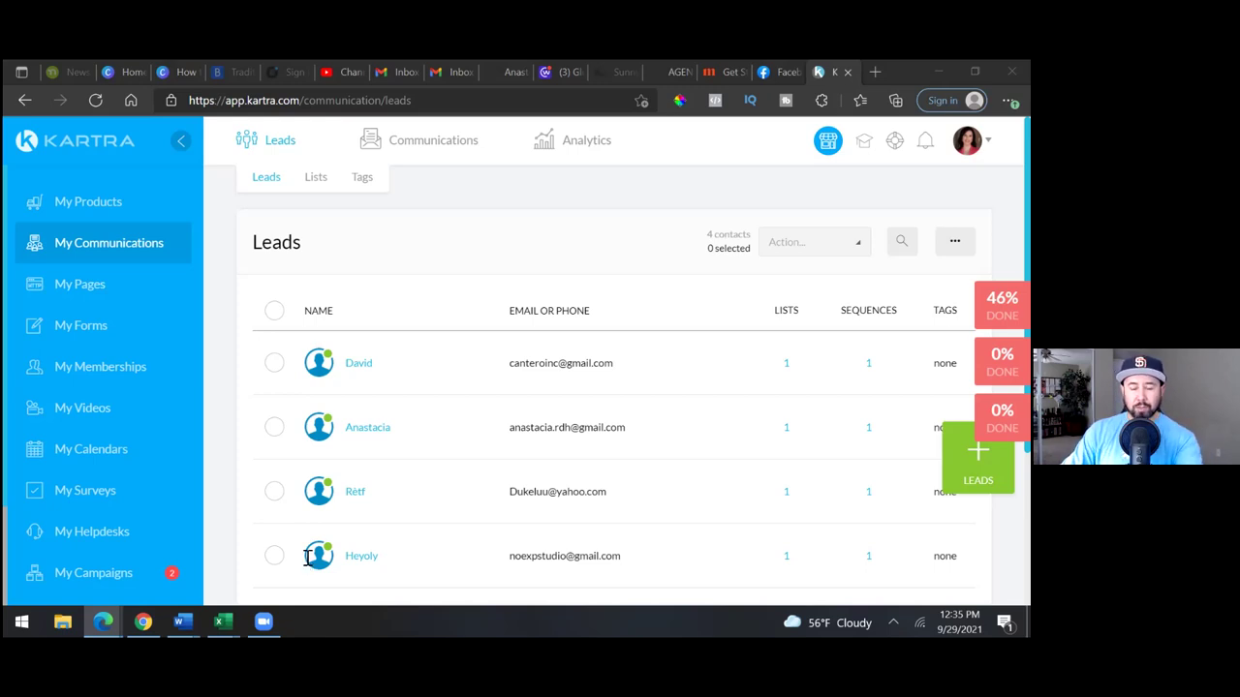
# - Open Sequences, where Seller Guide Leads shows 4 active leads, and start editing it
pyautogui.click(431, 182)
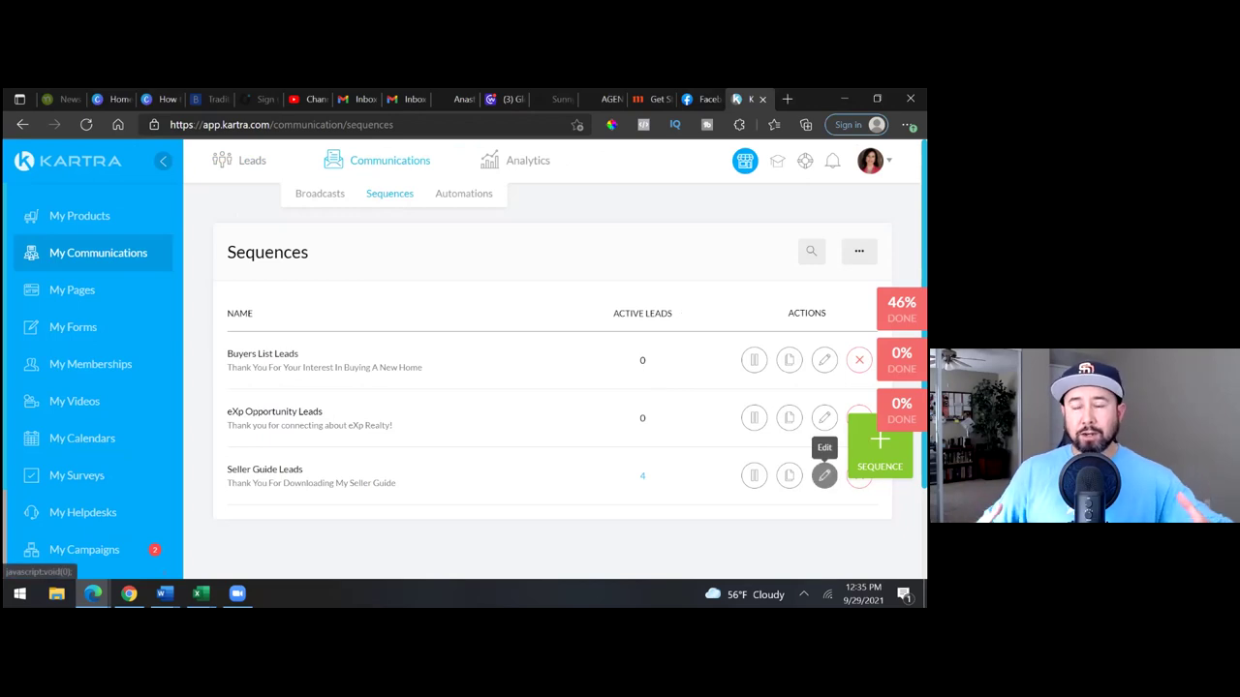
pyautogui.click(824, 474)
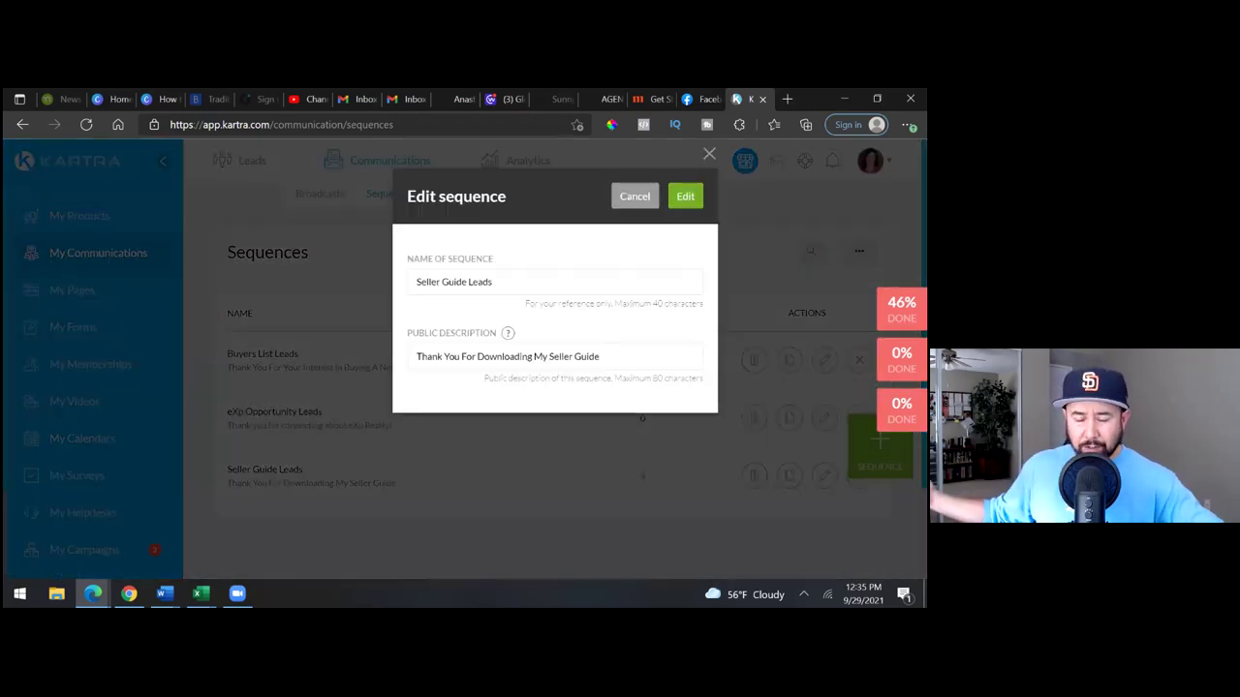
# - Open the Seller Guide Leads flow and browse its email chain, starting with Your 2021 Seller Guide
pyautogui.click(684, 193)
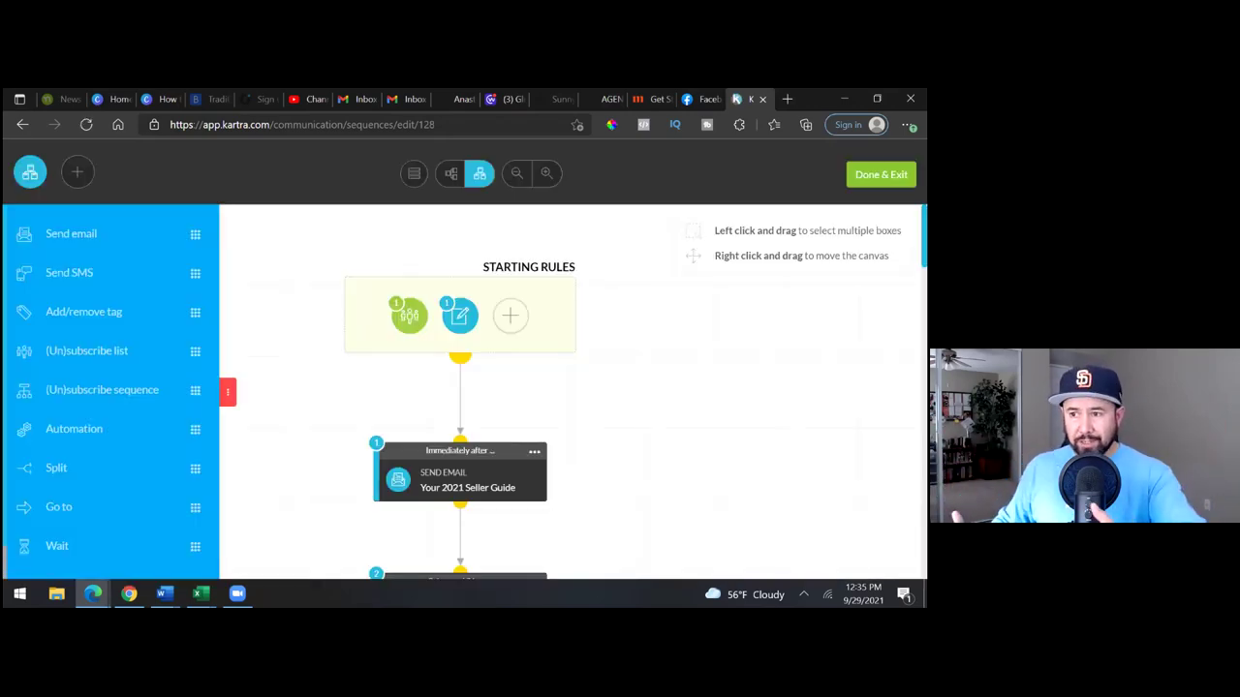
pyautogui.scroll(-7, 460, 393)
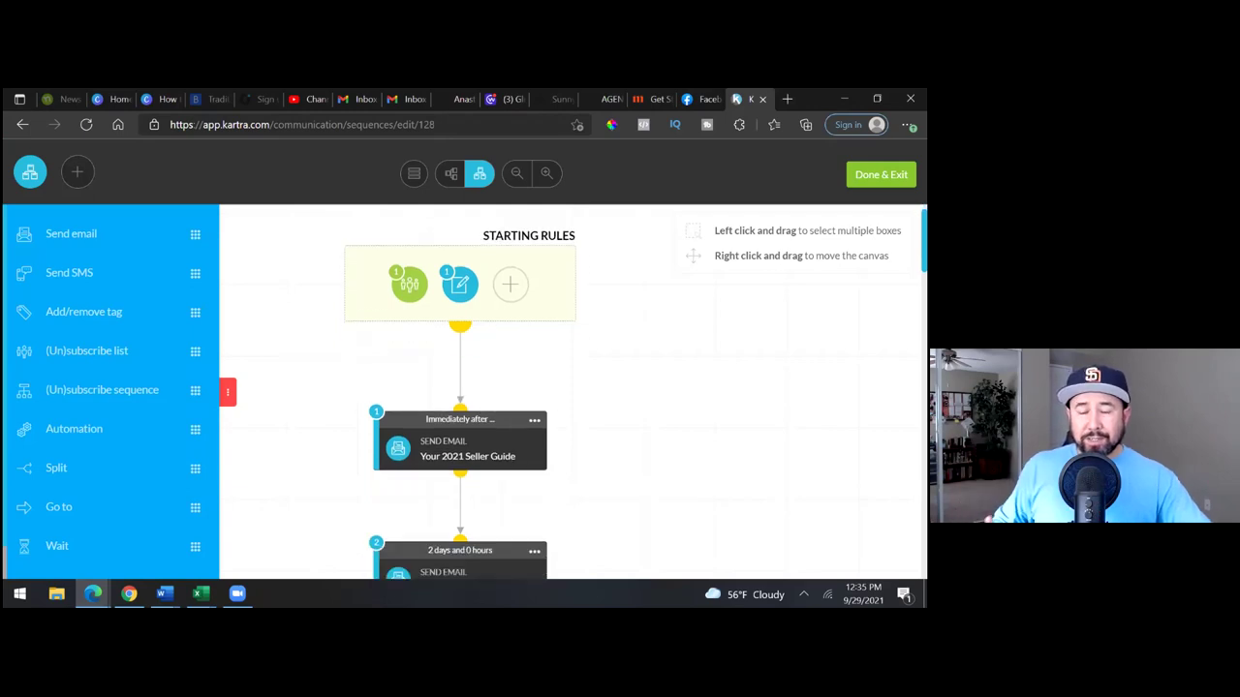
pyautogui.scroll(-12, 460, 393)
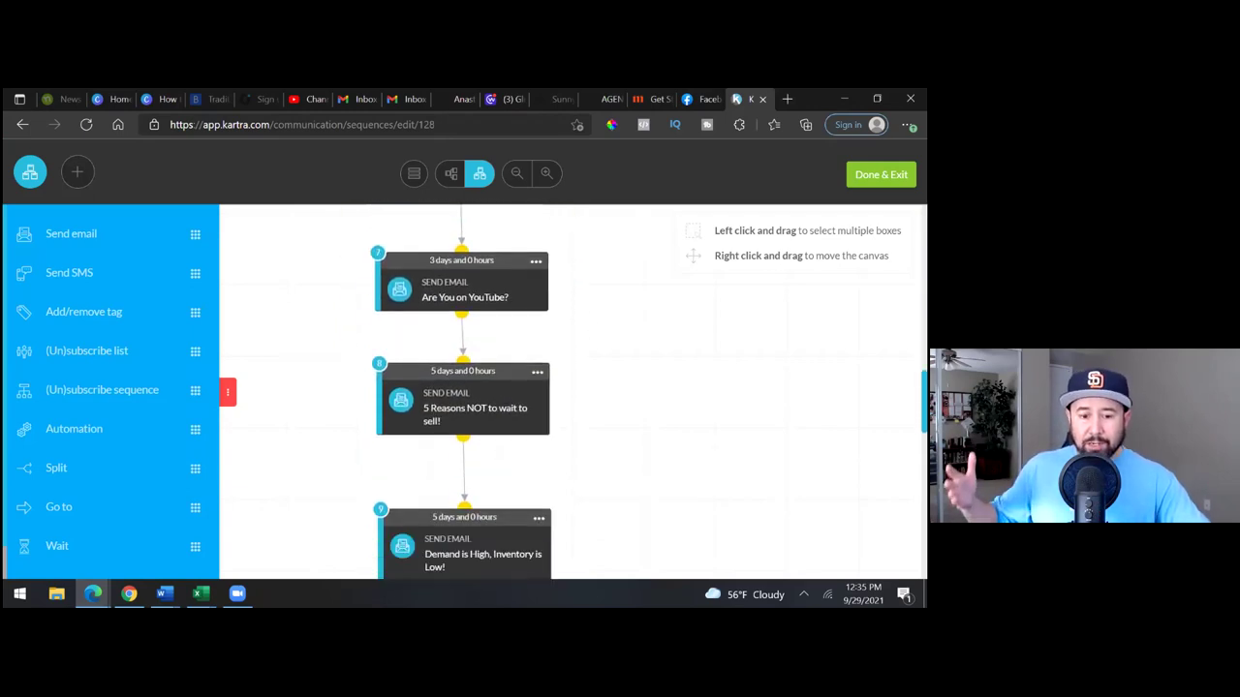
pyautogui.scroll(6, 460, 393)
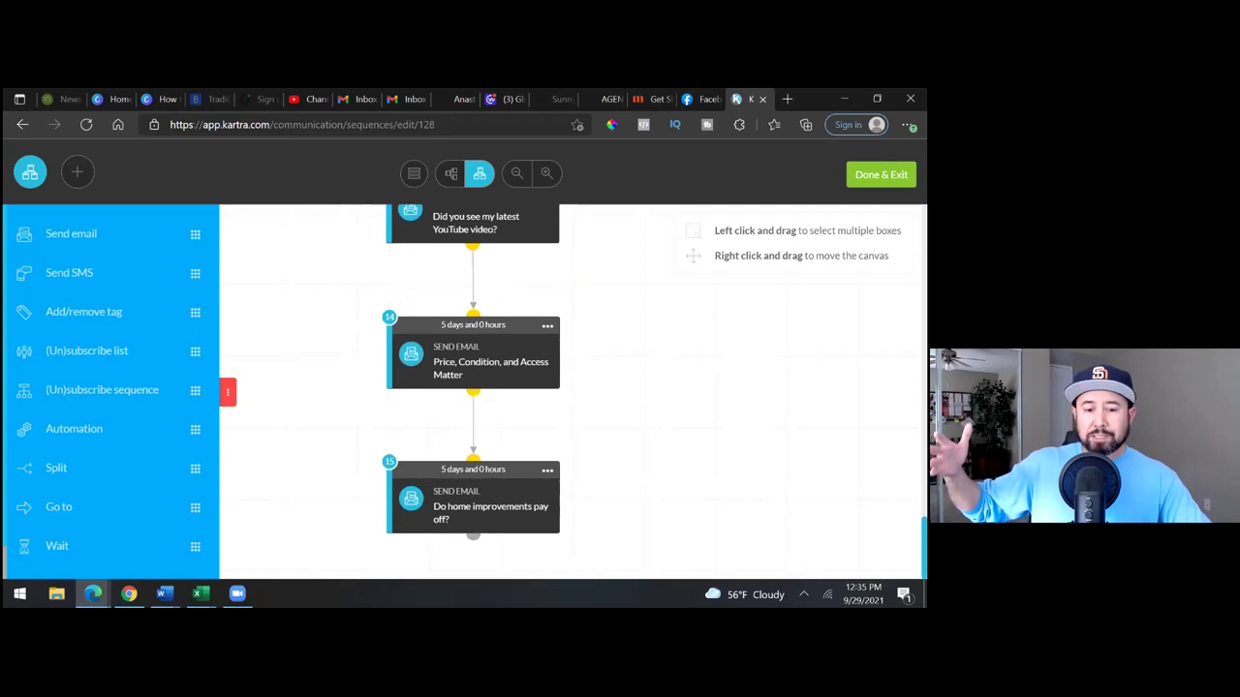
pyautogui.scroll(12, 460, 393)
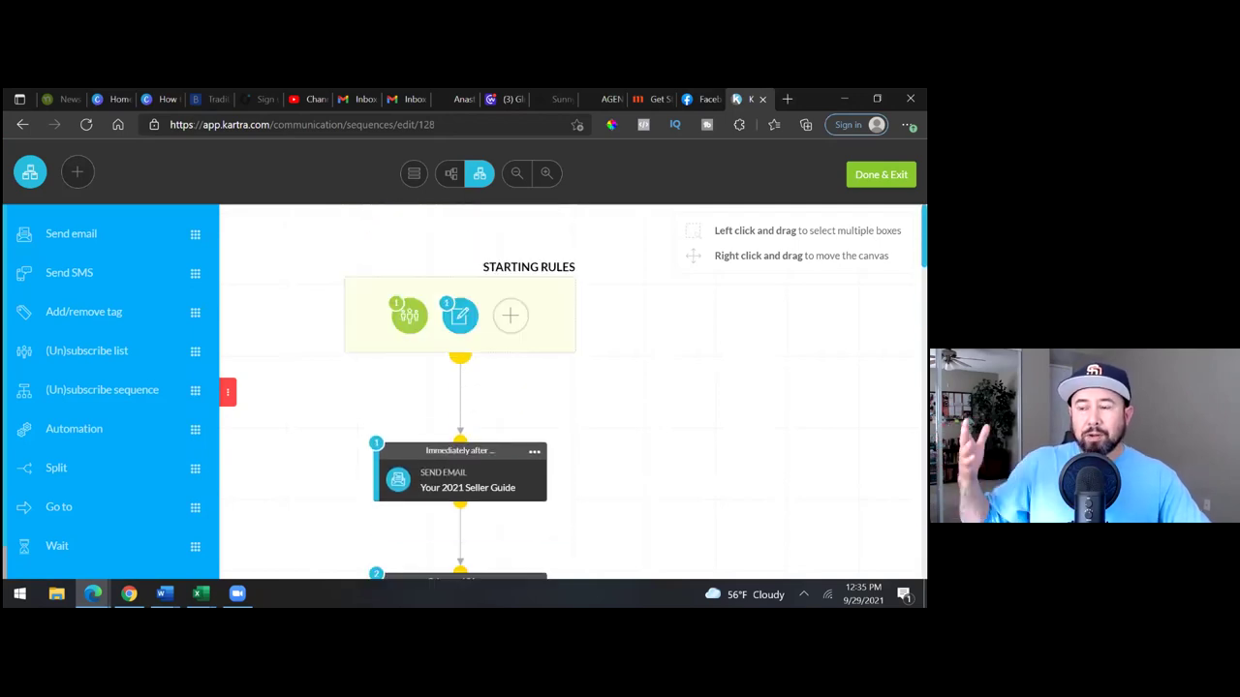